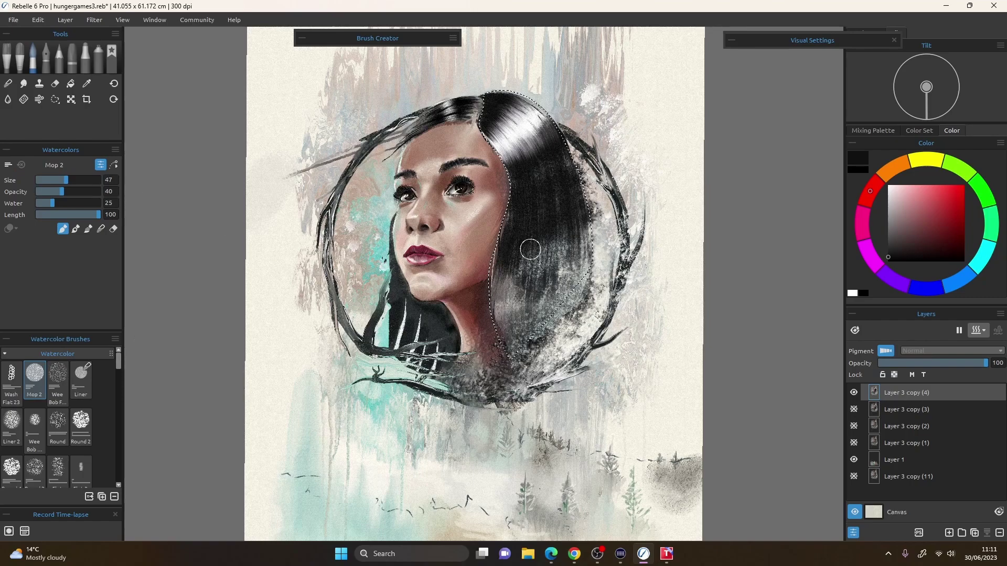
- Paint white watercolor strokes down the dark hair beside the face with the Mop 2 brush, with the visual settings shown
{"action": "left_click", "coordinate": [888, 186]}
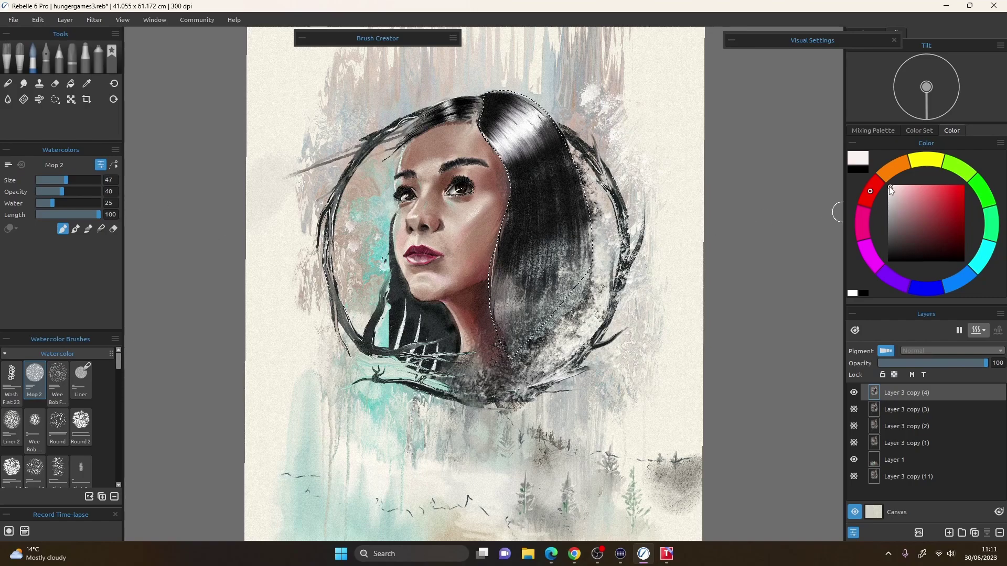
{"action": "left_click_drag", "start_coordinate": [521, 157], "coordinate": [532, 241]}
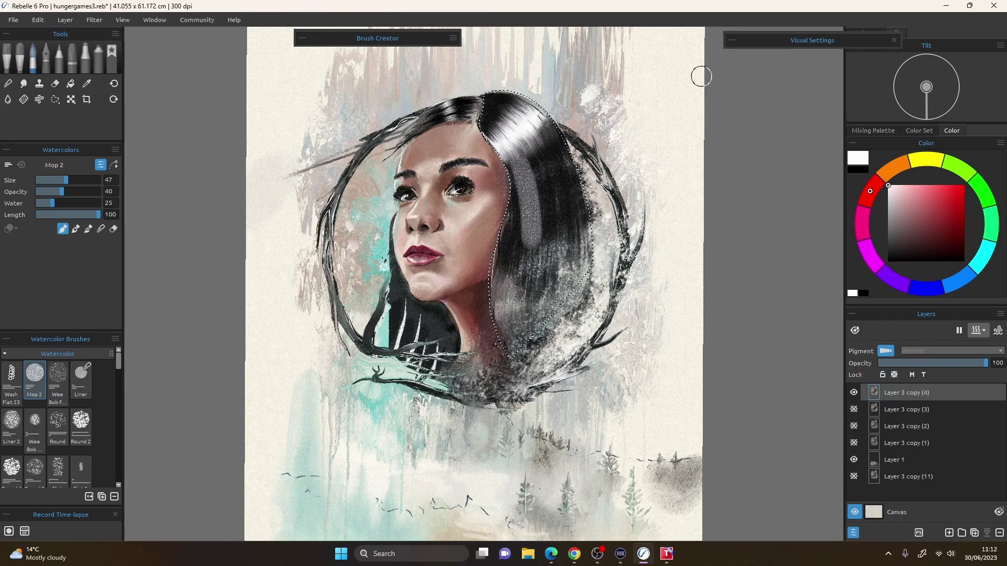
{"action": "left_click", "coordinate": [732, 40]}
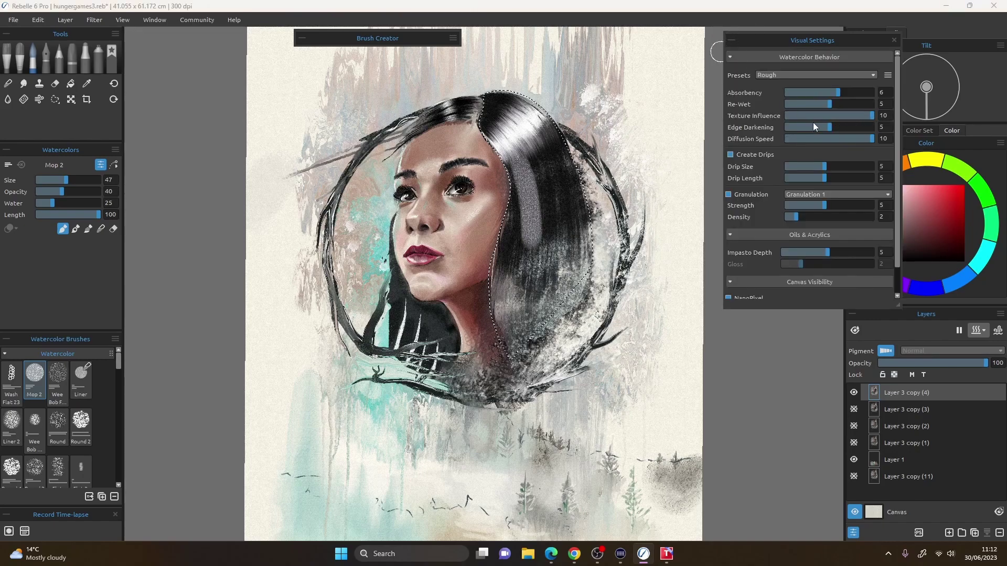
{"action": "left_click_drag", "start_coordinate": [548, 187], "coordinate": [555, 286]}
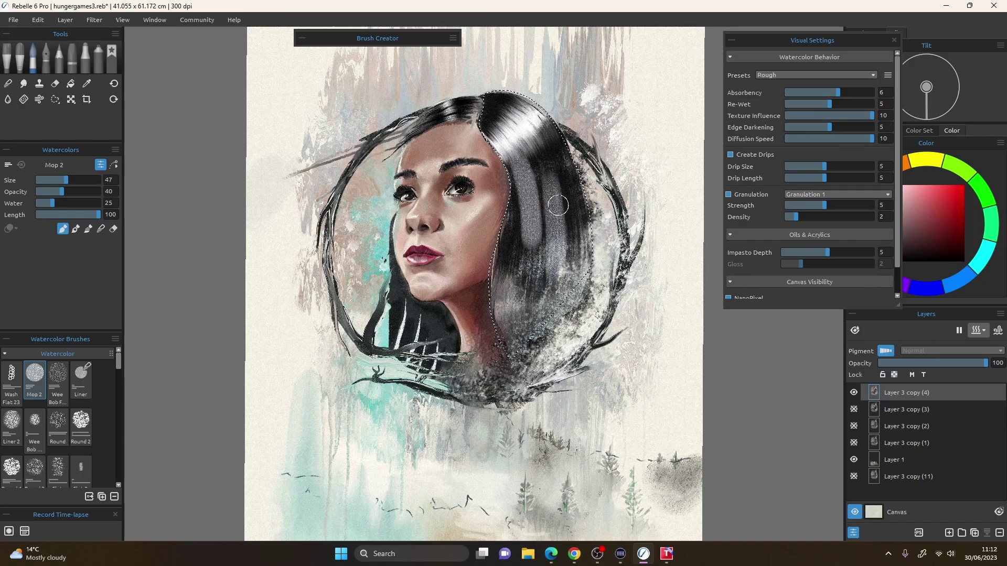
- Set the watercolor Texture Influence to 5 and paint a white stroke down the lower hair beside the cheek
{"action": "left_click", "coordinate": [786, 116]}
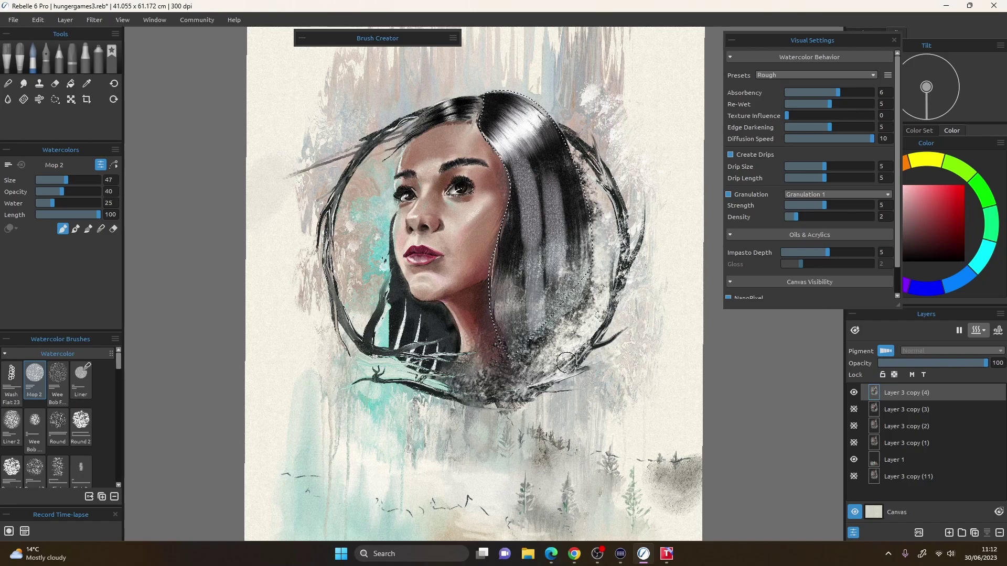
{"action": "left_click", "coordinate": [827, 115]}
{"action": "left_click_drag", "start_coordinate": [519, 240], "coordinate": [518, 327]}
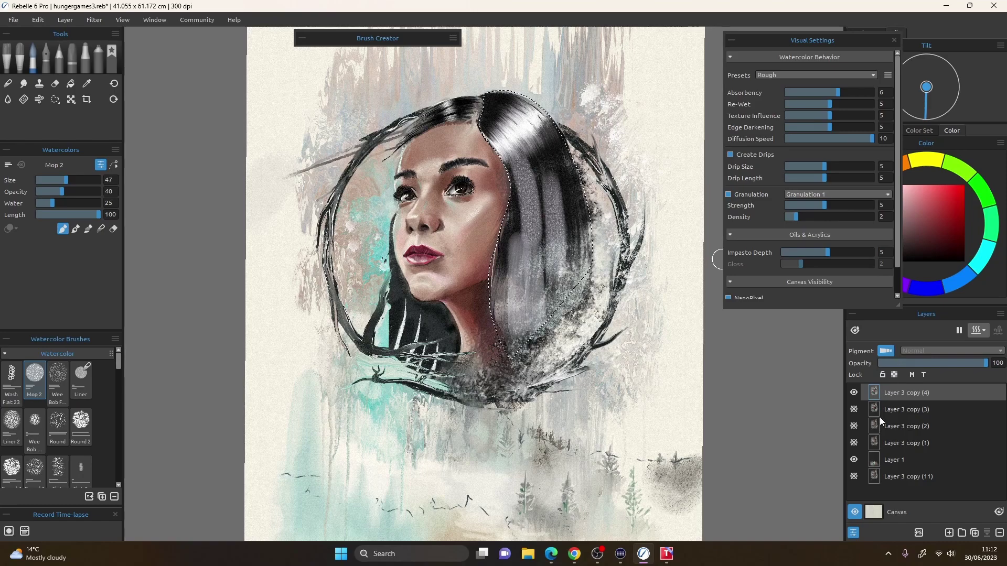
- Review the canvas texture and its scale, and examine the paint texture of the hair strokes up close
{"action": "double_click", "coordinate": [872, 512]}
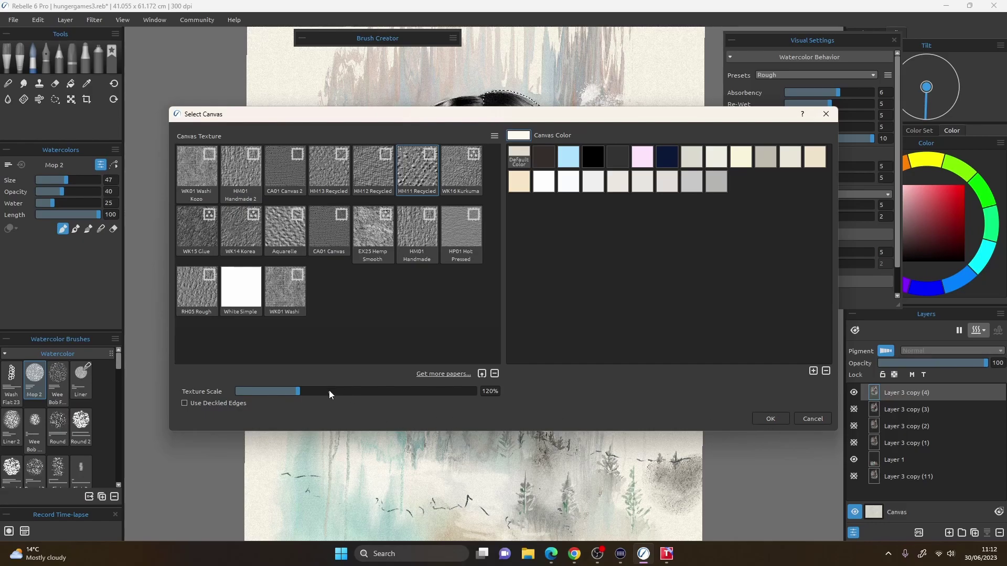
{"action": "left_click", "coordinate": [778, 417]}
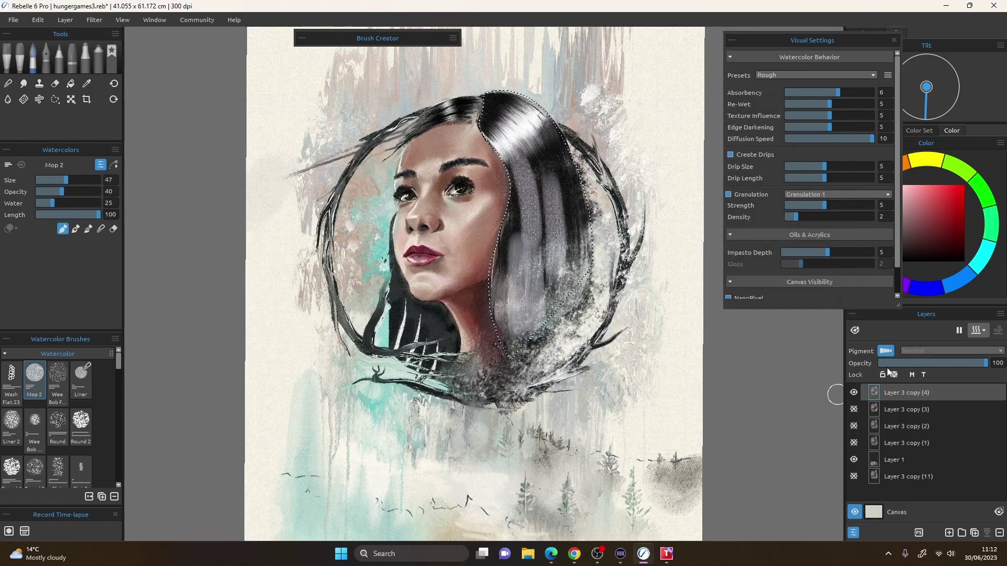
{"action": "scroll", "coordinate": [402, 214], "scroll_direction": "up", "scroll_amount": 6}
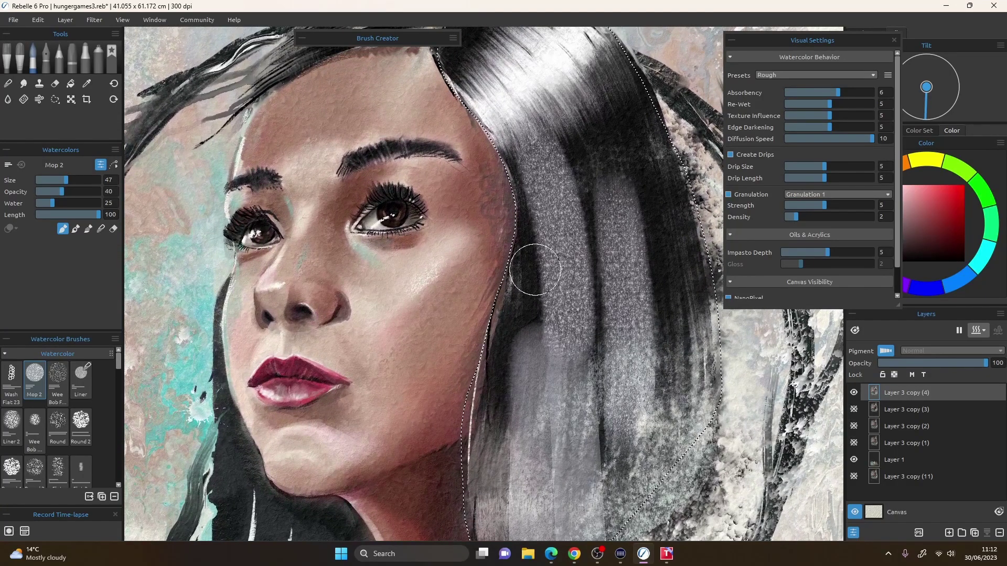
{"action": "left_click_drag", "start_coordinate": [580, 273], "coordinate": [540, 280]}
{"action": "scroll", "coordinate": [508, 220], "scroll_direction": "down", "scroll_amount": 2}
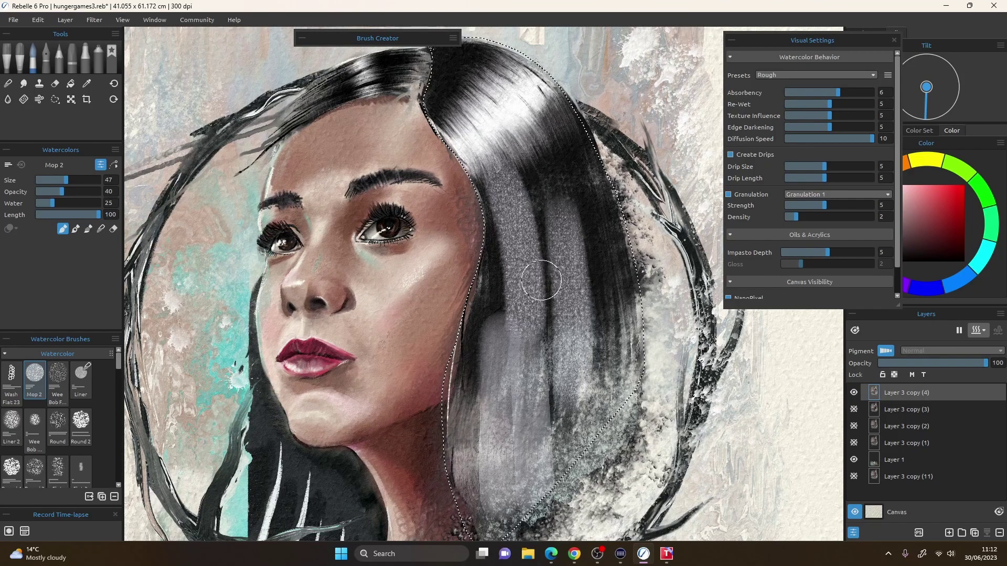
{"action": "scroll", "coordinate": [541, 280], "scroll_direction": "down", "scroll_amount": 2}
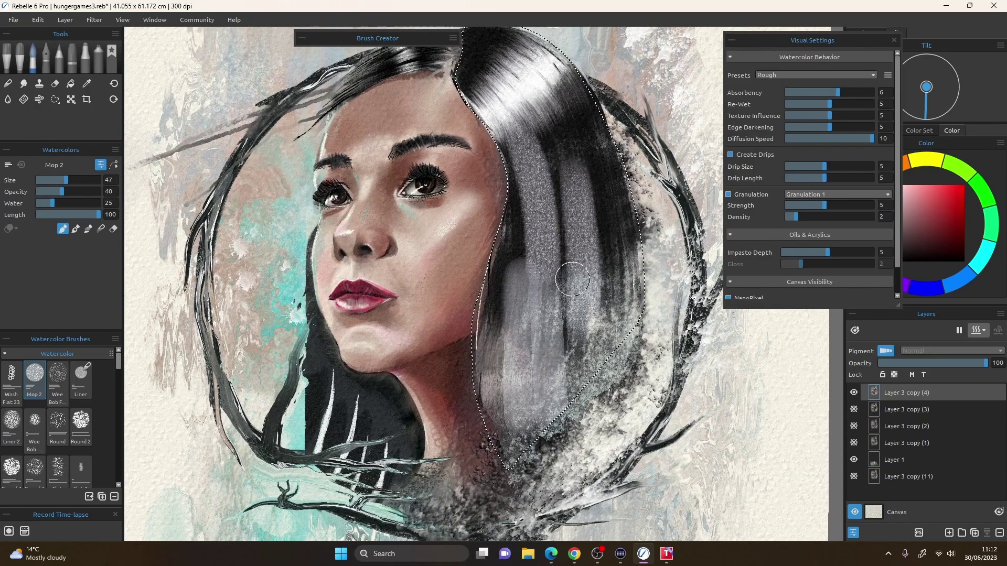
- Paint more white strokes over the inner hair along the face, raising the brush's Water to 100
{"action": "left_click_drag", "start_coordinate": [559, 166], "coordinate": [569, 349]}
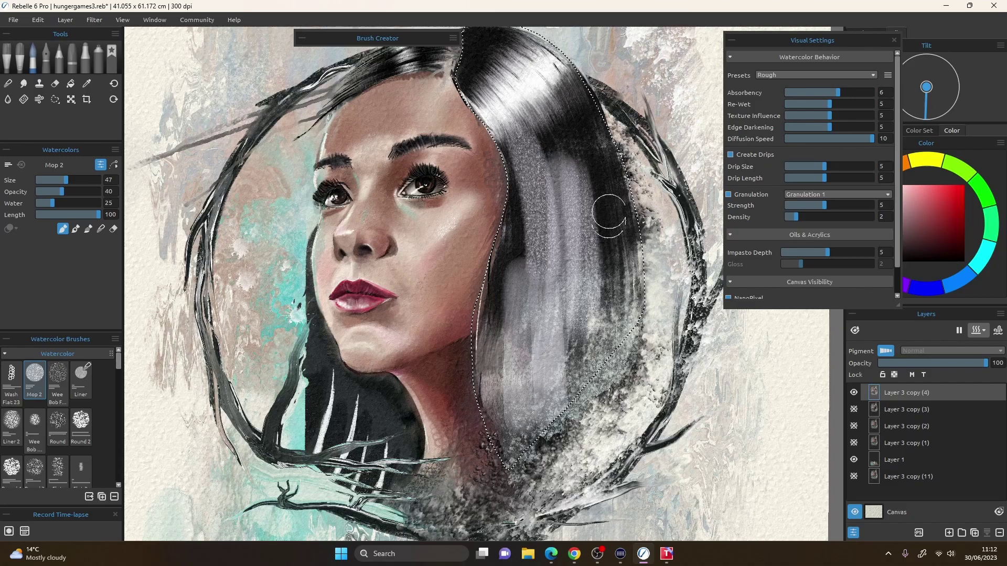
{"action": "left_click_drag", "start_coordinate": [88, 203], "coordinate": [104, 203]}
{"action": "left_click_drag", "start_coordinate": [528, 159], "coordinate": [499, 373]}
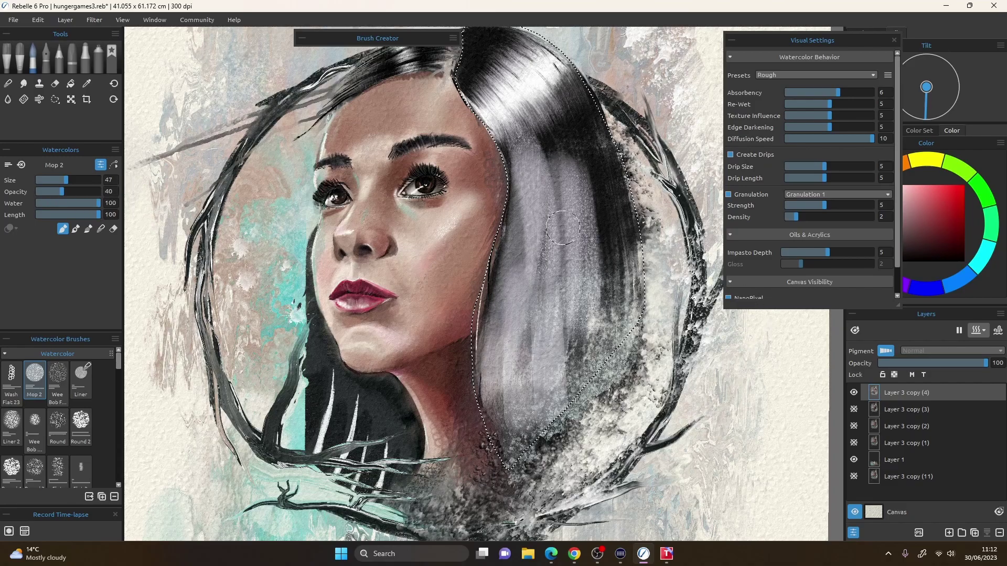
{"action": "left_click_drag", "start_coordinate": [511, 215], "coordinate": [480, 346]}
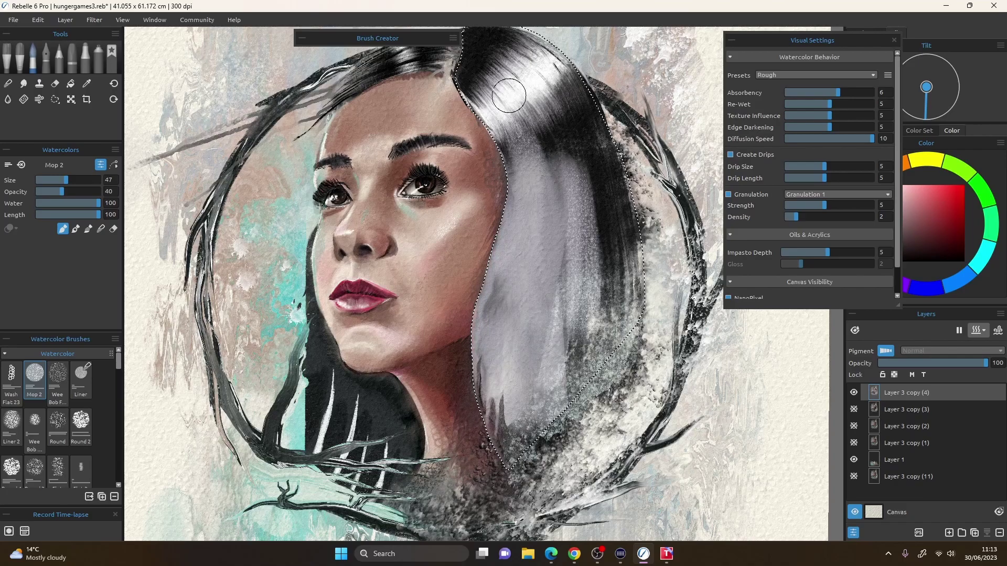
- Cover the outer and middle hair with white strokes at brush size 80 and fast-dry the paint
{"action": "left_click_drag", "start_coordinate": [606, 162], "coordinate": [602, 343]}
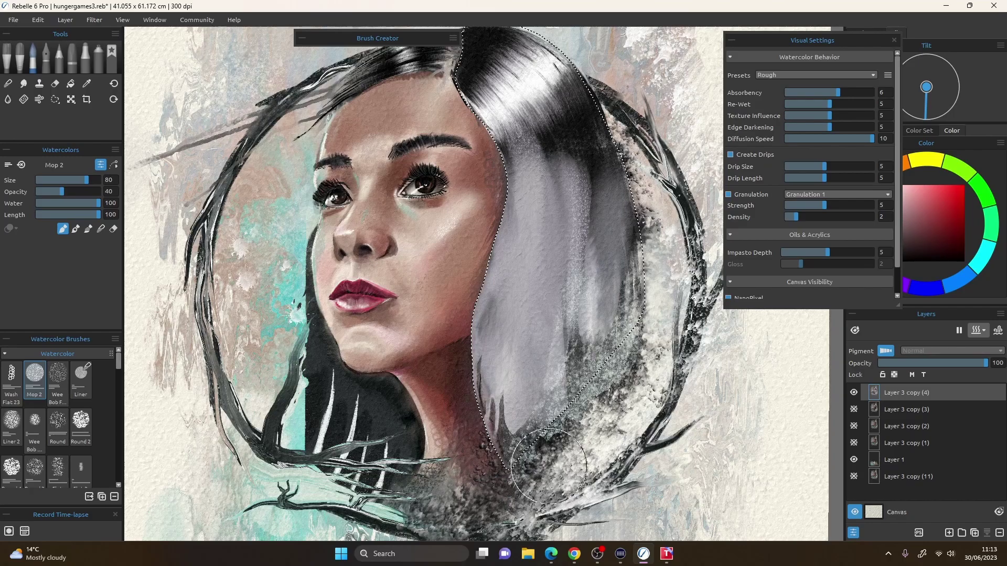
{"action": "left_click_drag", "start_coordinate": [576, 176], "coordinate": [574, 356]}
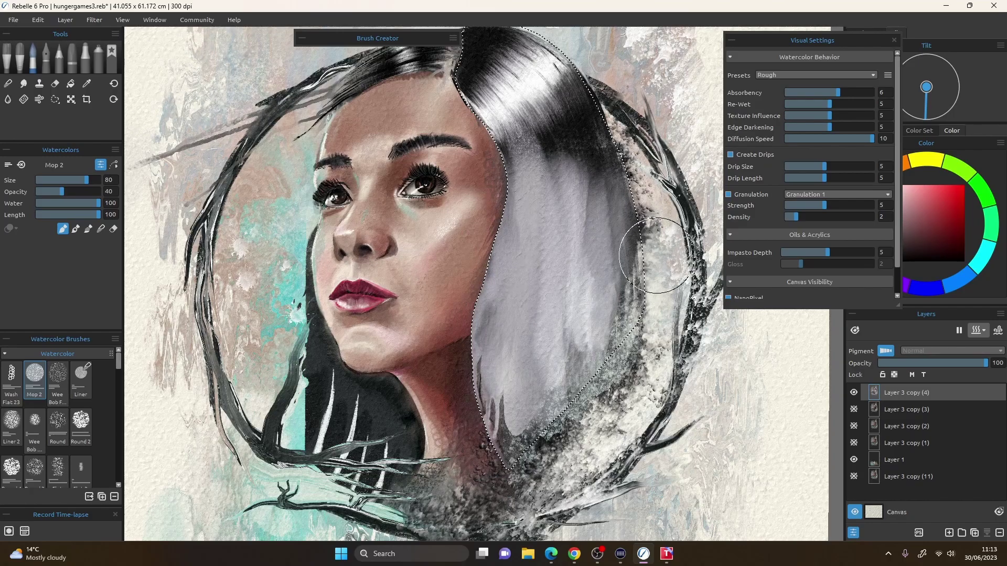
{"action": "key", "text": "f"}
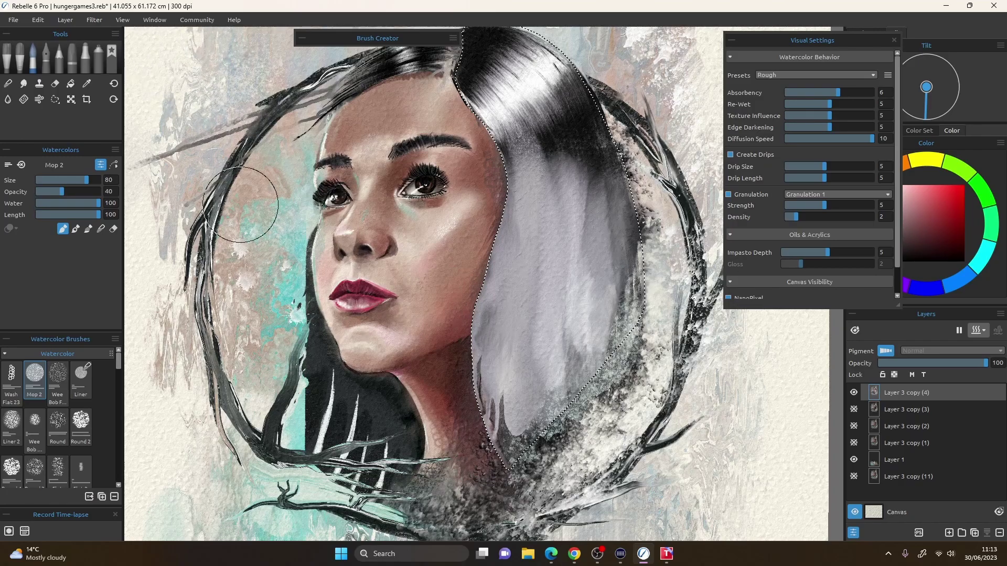
{"action": "left_click", "coordinate": [56, 100]}
{"action": "left_click", "coordinate": [72, 184]}
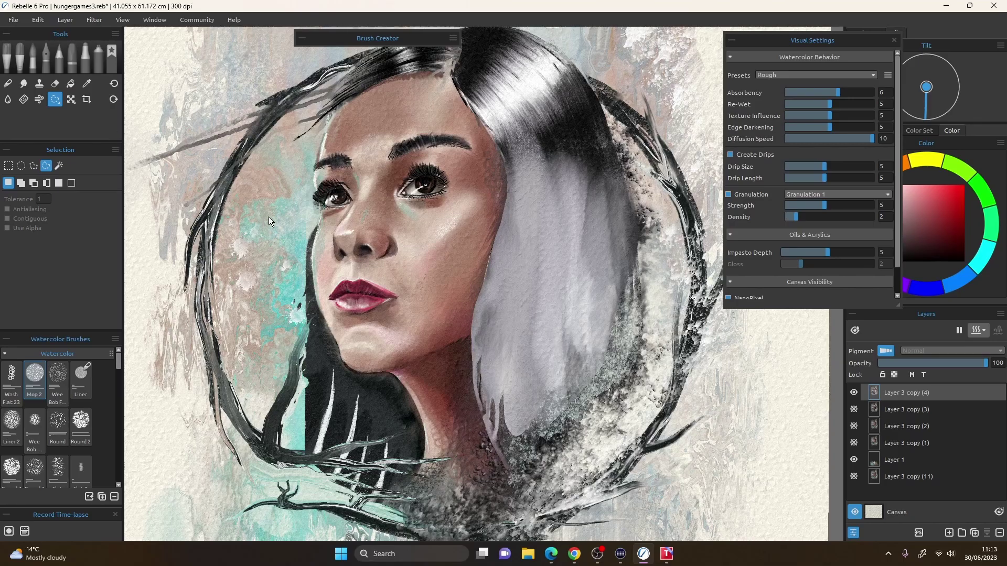
{"action": "key", "text": "ctrl+z"}
- Save the current hair selection to a file named hair2
{"action": "left_click", "coordinate": [41, 20]}
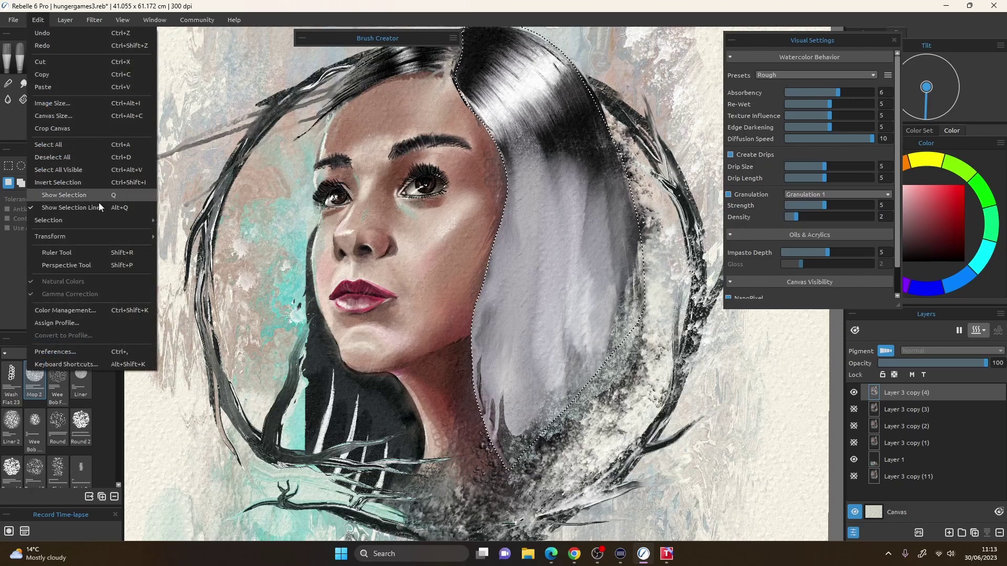
{"action": "mouse_move", "coordinate": [99, 220]}
{"action": "left_click", "coordinate": [210, 250]}
{"action": "left_click", "coordinate": [114, 335]}
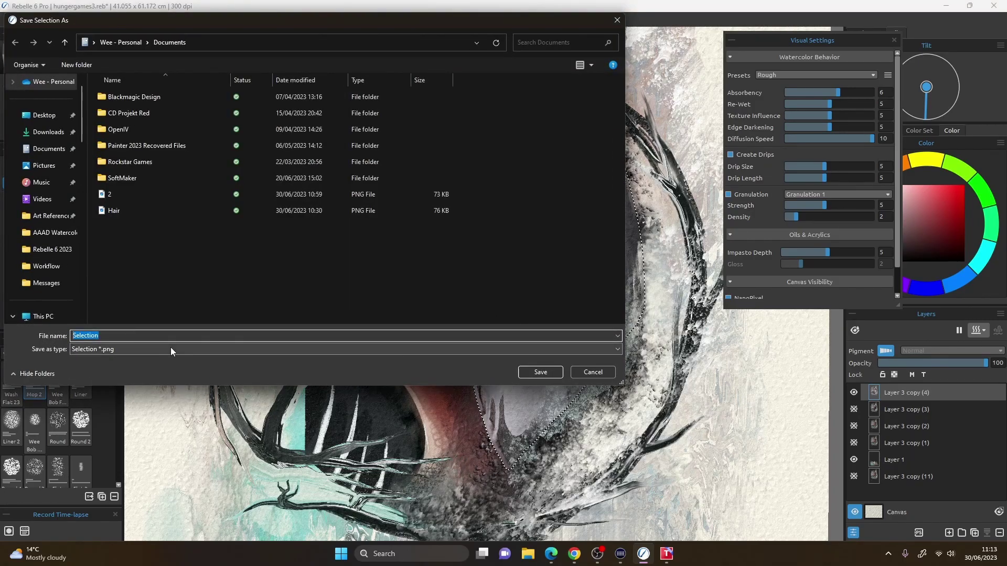
{"action": "type", "text": "Hair2"}
{"action": "key", "text": "Return"}
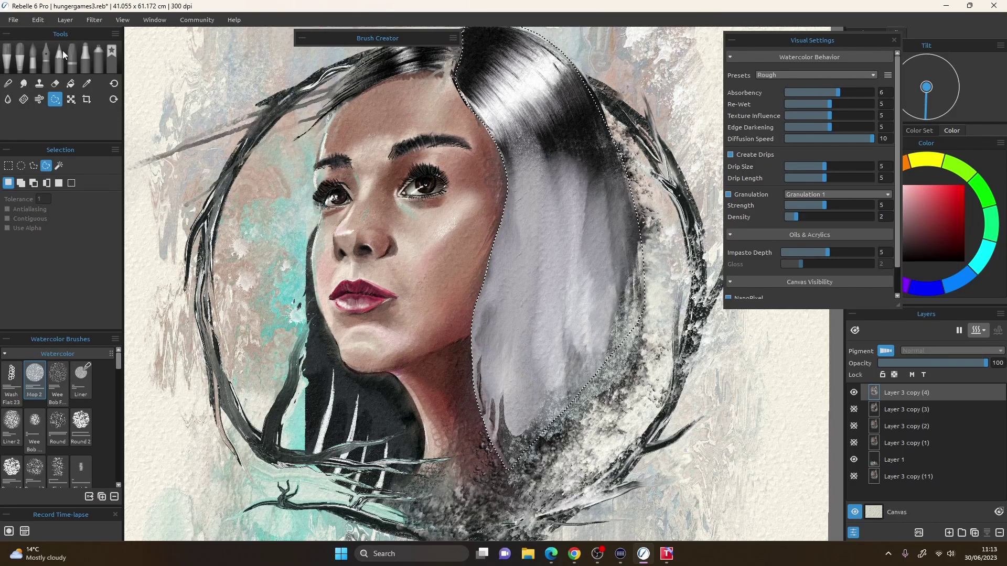
- Try painting inside a small freehand selection on the upper hair and undo the attempt
{"action": "left_click_drag", "start_coordinate": [397, 163], "coordinate": [378, 174]}
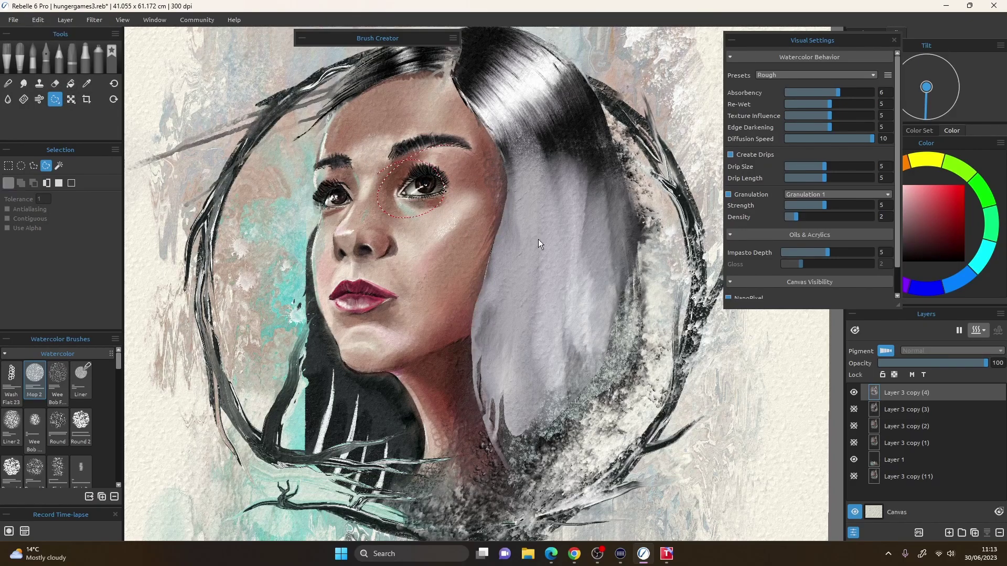
{"action": "mouse_move", "coordinate": [585, 109]}
{"action": "left_mouse_down"}
{"action": "mouse_move", "coordinate": [608, 140]}
{"action": "mouse_move", "coordinate": [563, 130]}
{"action": "left_mouse_up"}
{"action": "left_click", "coordinate": [32, 58]}
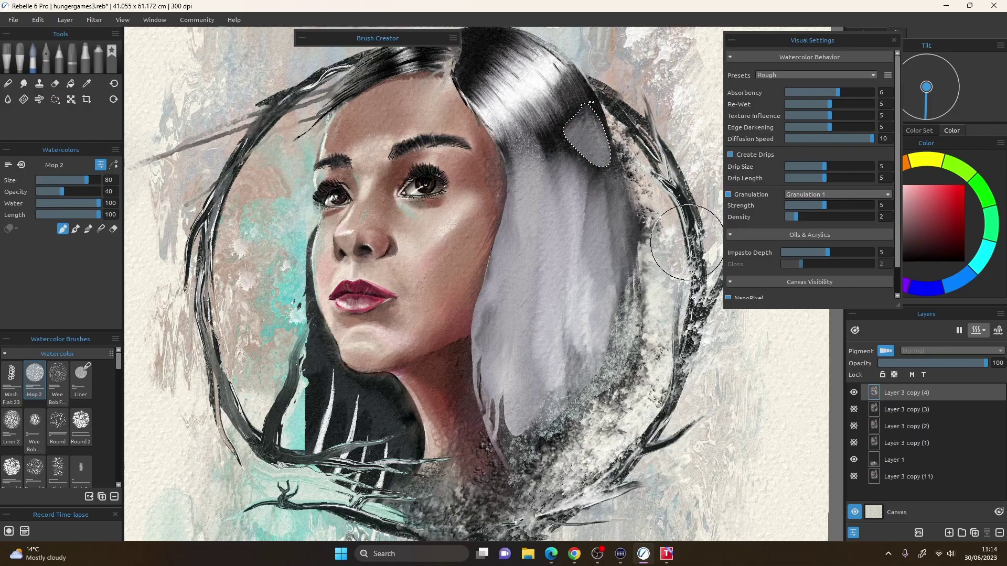
{"action": "left_click", "coordinate": [56, 99]}
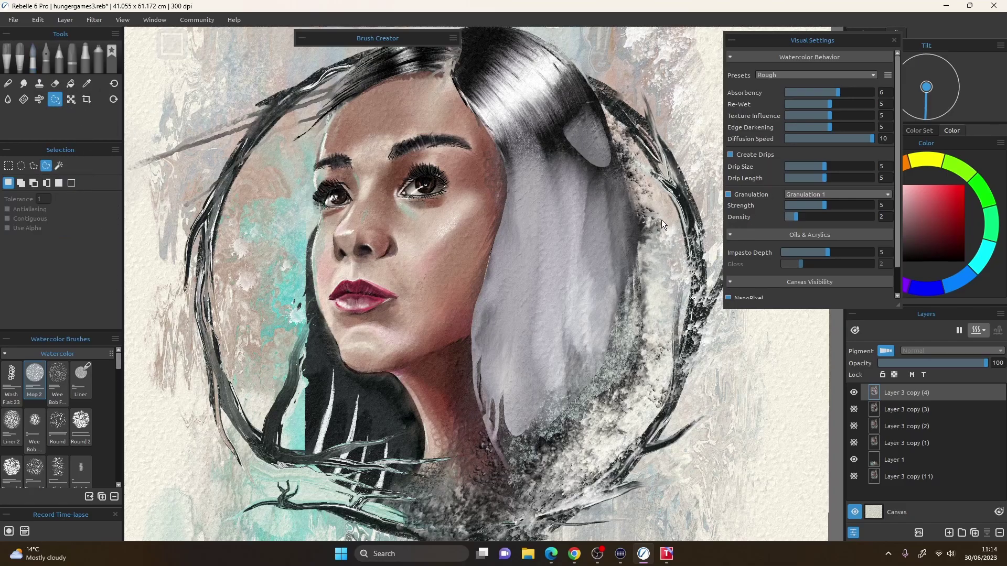
{"action": "key", "text": "ctrl+z"}
{"action": "key", "text": "ctrl+z"}
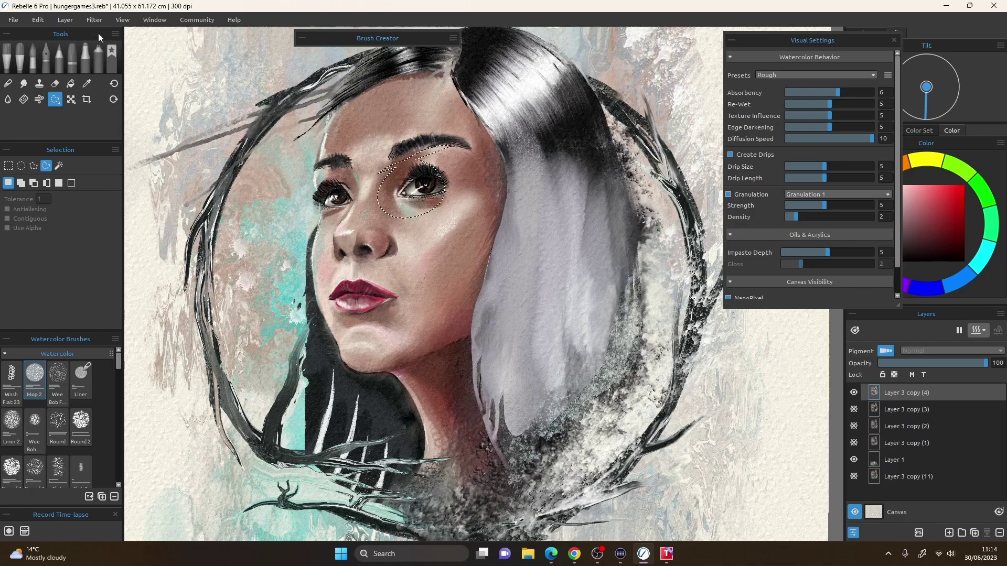
- Load the saved hair2 selection in place of the freehand selection around the eye
{"action": "left_click", "coordinate": [65, 19]}
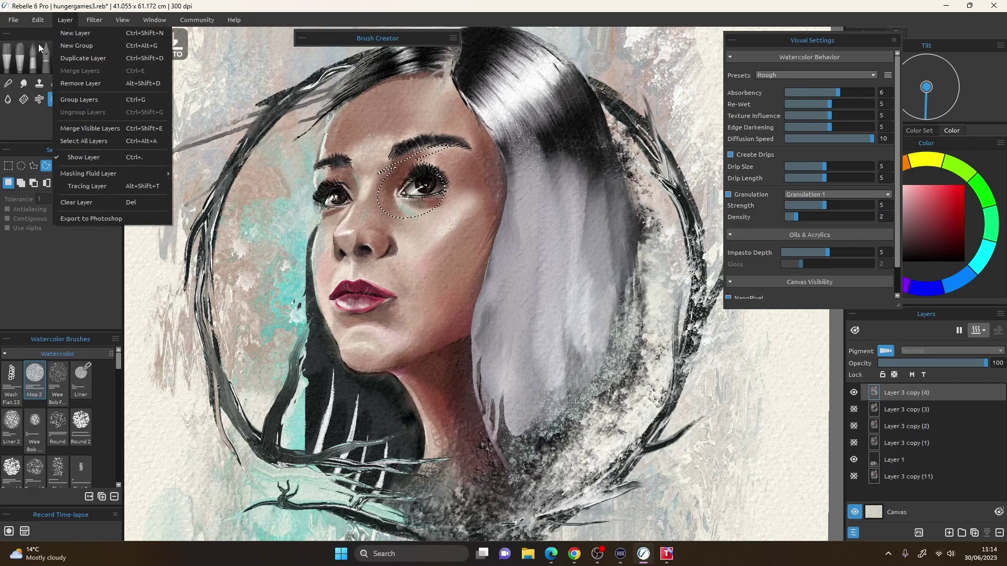
{"action": "left_click", "coordinate": [38, 19]}
{"action": "mouse_move", "coordinate": [68, 219]}
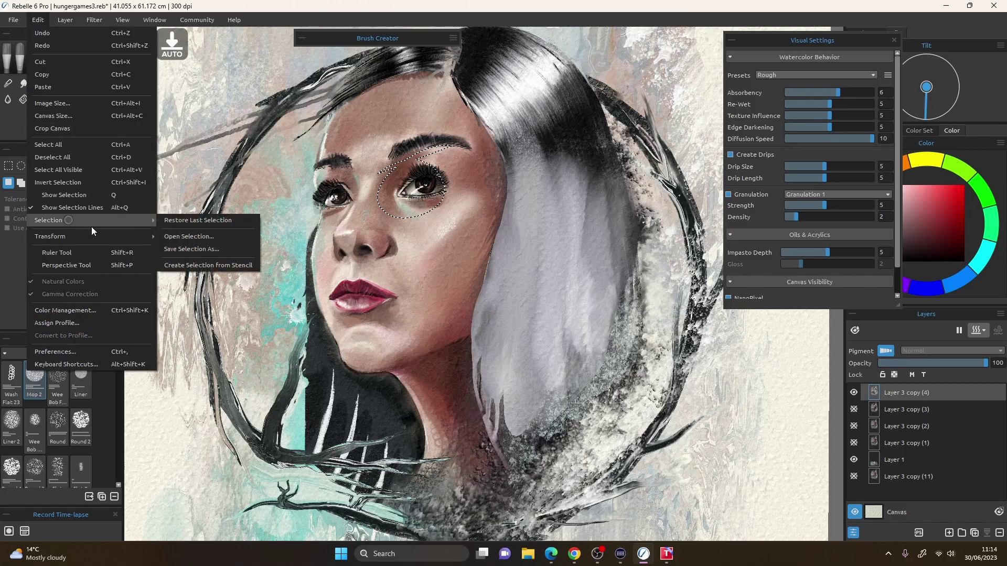
{"action": "left_click", "coordinate": [227, 238]}
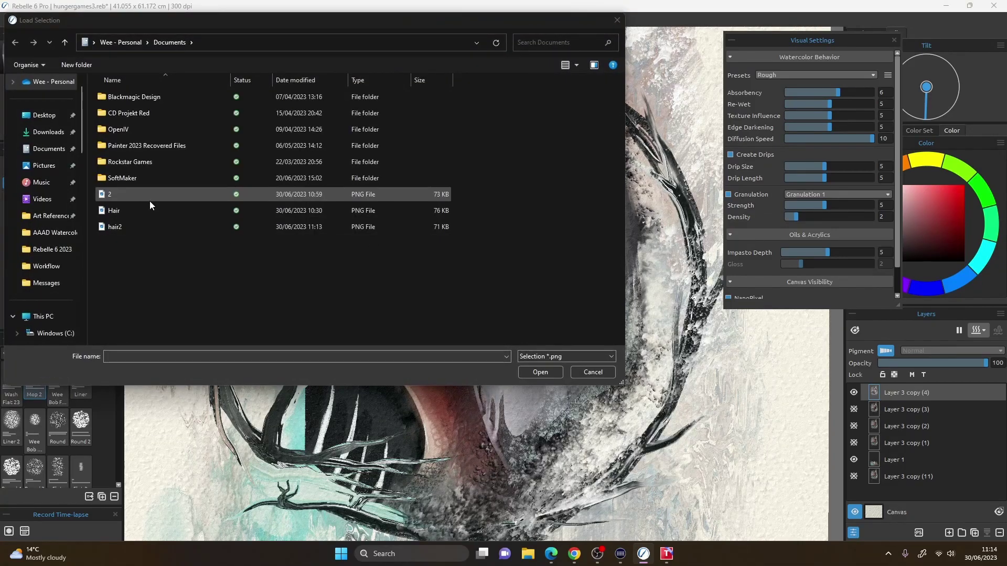
{"action": "double_click", "coordinate": [147, 225]}
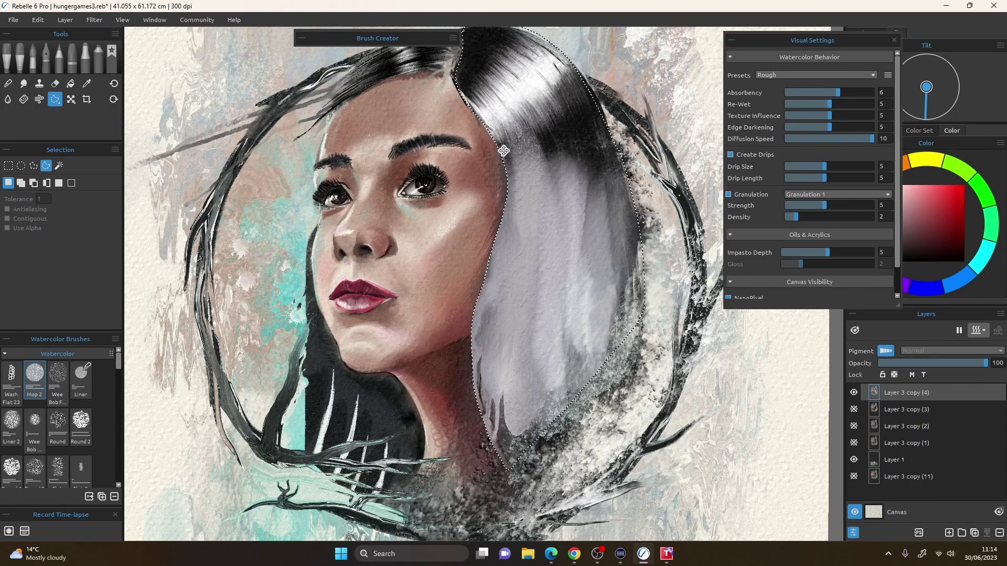
- Try subtracting freehand areas from the outer edge of the hair selection, and clear the selection
{"action": "key", "text": "alt"}
{"action": "key", "text": "alt"}
{"action": "mouse_move", "coordinate": [619, 368]}
{"action": "left_mouse_down"}
{"action": "mouse_move", "coordinate": [655, 235]}
{"action": "mouse_move", "coordinate": [660, 324]}
{"action": "mouse_move", "coordinate": [629, 382]}
{"action": "mouse_move", "coordinate": [608, 359]}
{"action": "mouse_move", "coordinate": [596, 230]}
{"action": "mouse_move", "coordinate": [629, 225]}
{"action": "left_mouse_up"}
{"action": "left_click_drag", "start_coordinate": [592, 381], "coordinate": [635, 394]}
{"action": "left_click", "coordinate": [71, 182]}
- Open the saved hair2 selection again
{"action": "left_click", "coordinate": [42, 20]}
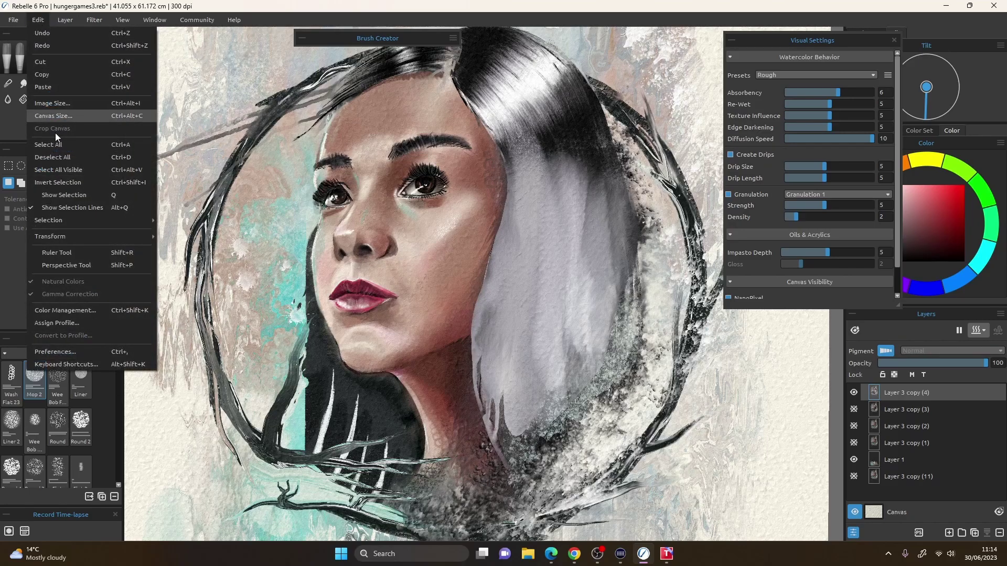
{"action": "mouse_move", "coordinate": [82, 222]}
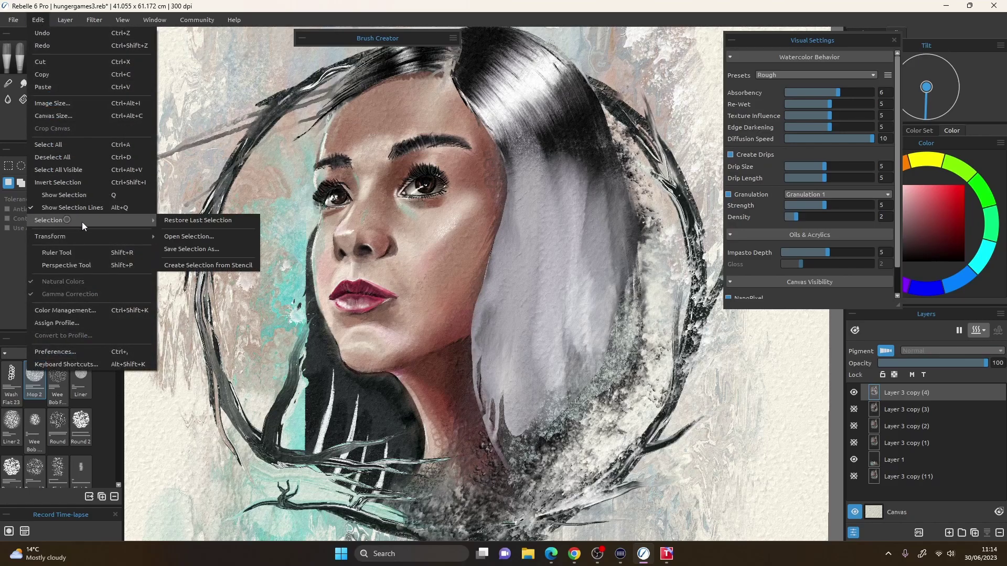
{"action": "left_click", "coordinate": [201, 239]}
{"action": "double_click", "coordinate": [144, 228]}
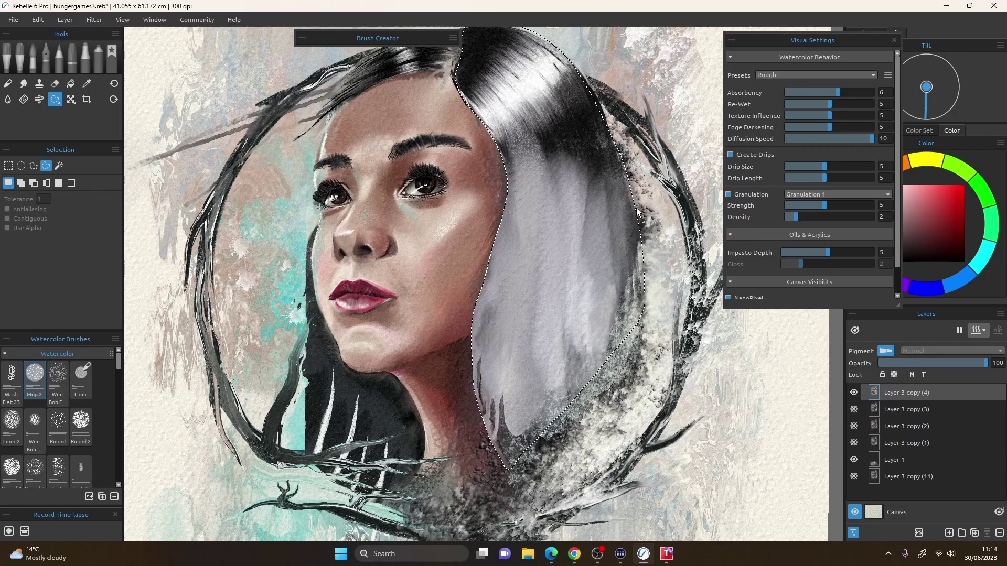
- Add a jagged freehand area outside the lower outer edge of the hair to the selection
{"action": "key", "text": "shift"}
{"action": "key", "text": "shift"}
{"action": "left_click", "coordinate": [642, 313]}
{"action": "left_click", "coordinate": [656, 408]}
{"action": "left_click", "coordinate": [528, 508]}
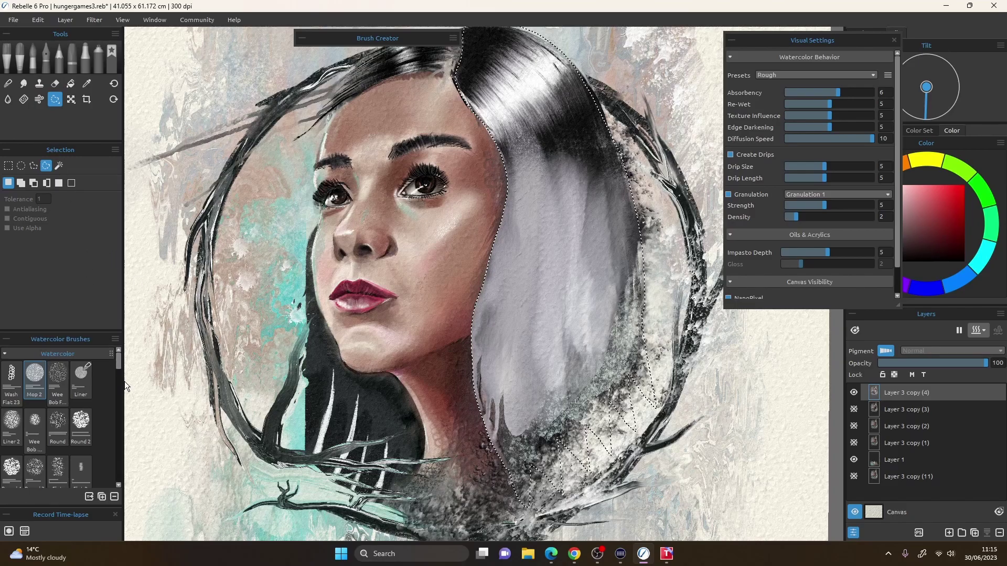
- Choose the Splat 2 brush from the Rebelle 3 original watercolor brushes
{"action": "mouse_move", "coordinate": [119, 365]}
{"action": "left_mouse_down"}
{"action": "mouse_move", "coordinate": [114, 482]}
{"action": "mouse_move", "coordinate": [118, 418]}
{"action": "mouse_move", "coordinate": [108, 457]}
{"action": "left_mouse_up"}
{"action": "left_click", "coordinate": [84, 383]}
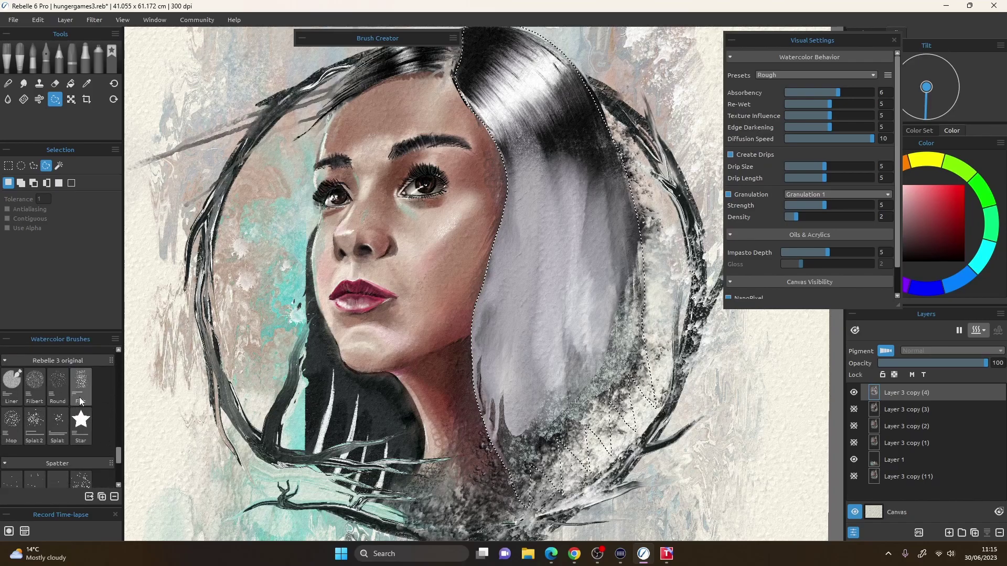
{"action": "left_click", "coordinate": [34, 425]}
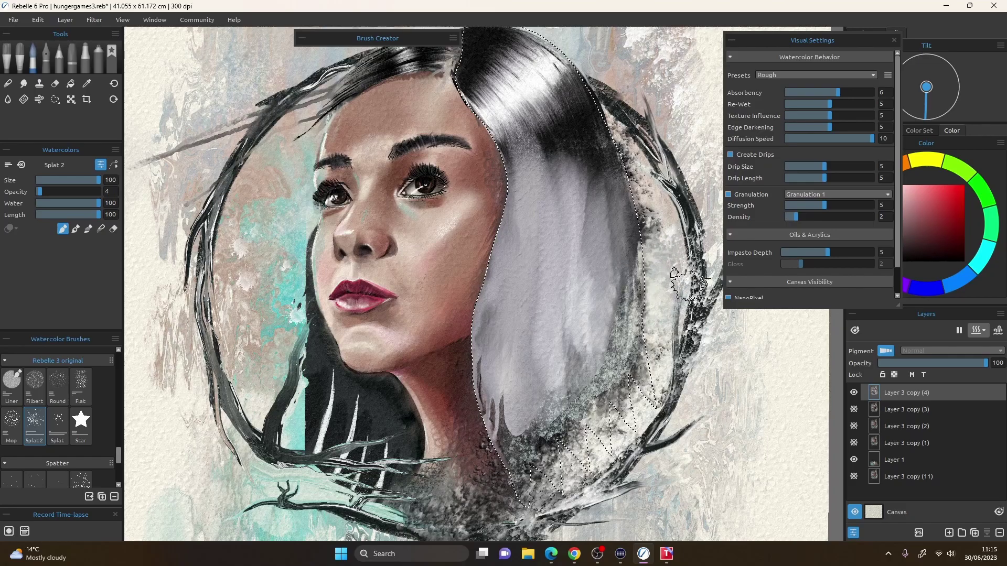
- Set Re-Wet to 10 and splatter white paint over the lilac-grey lengths inside the hair selection
{"action": "key", "text": "d"}
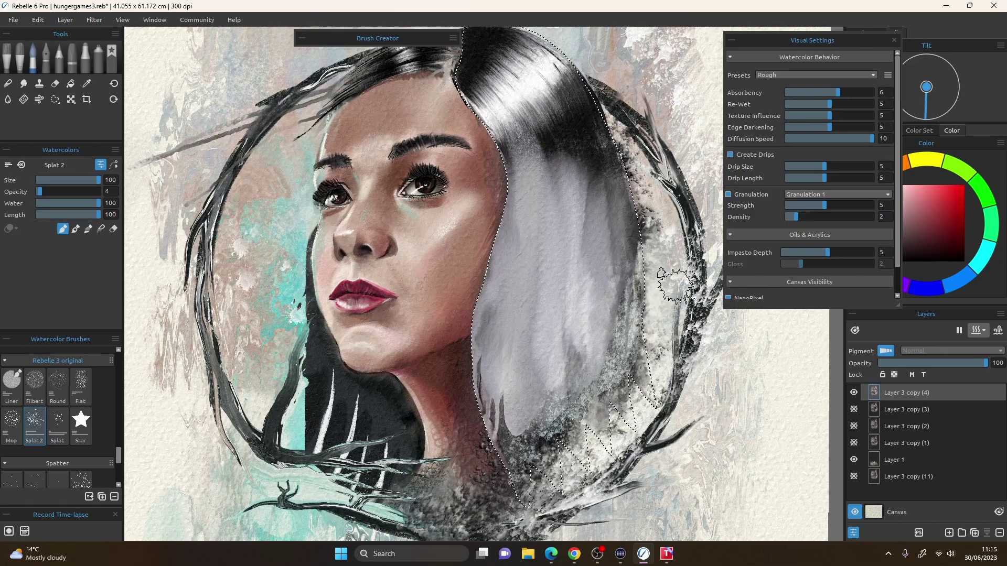
{"action": "key", "text": "d"}
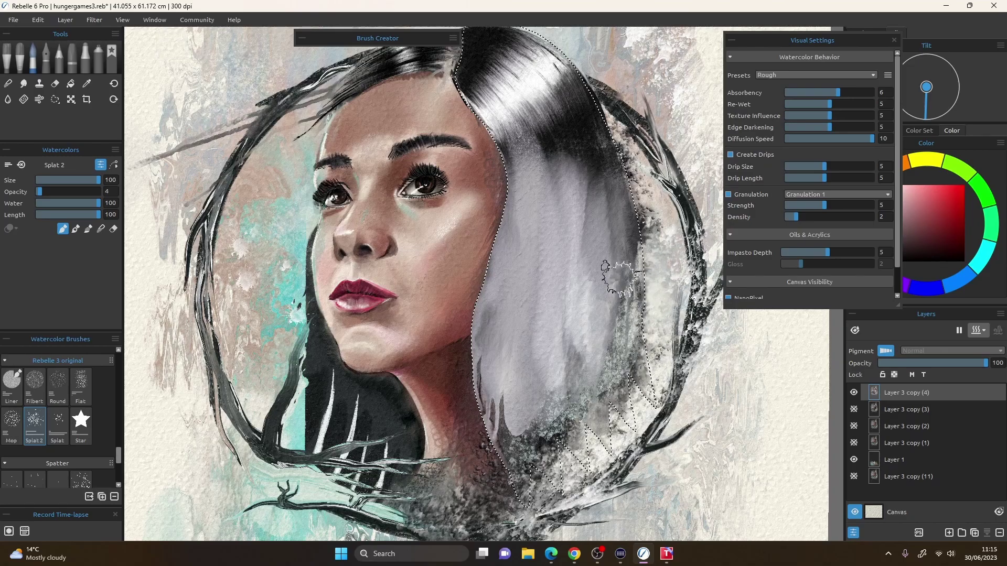
{"action": "left_click", "coordinate": [846, 104]}
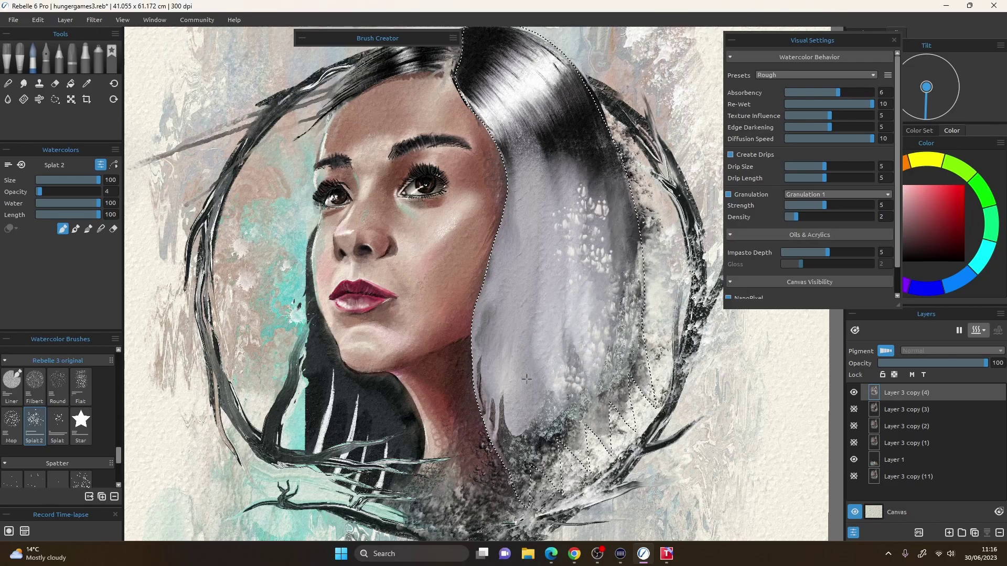
{"action": "key", "text": "f"}
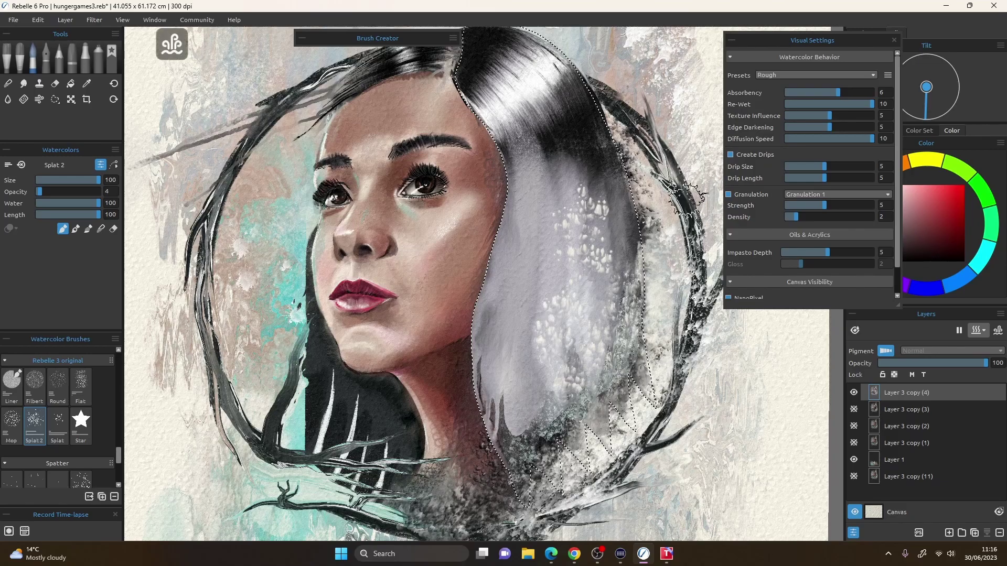
- Alternate Re-Wet between 0 and 10 while splattering and brushing more white over the upper and middle hair
{"action": "left_click_drag", "start_coordinate": [839, 104], "coordinate": [785, 104]}
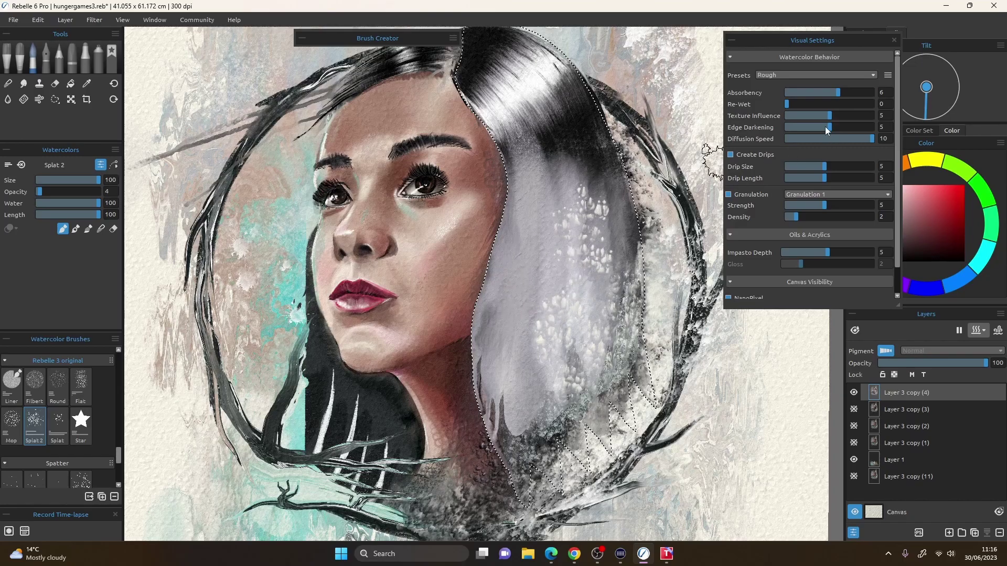
{"action": "left_click_drag", "start_coordinate": [811, 105], "coordinate": [887, 108]}
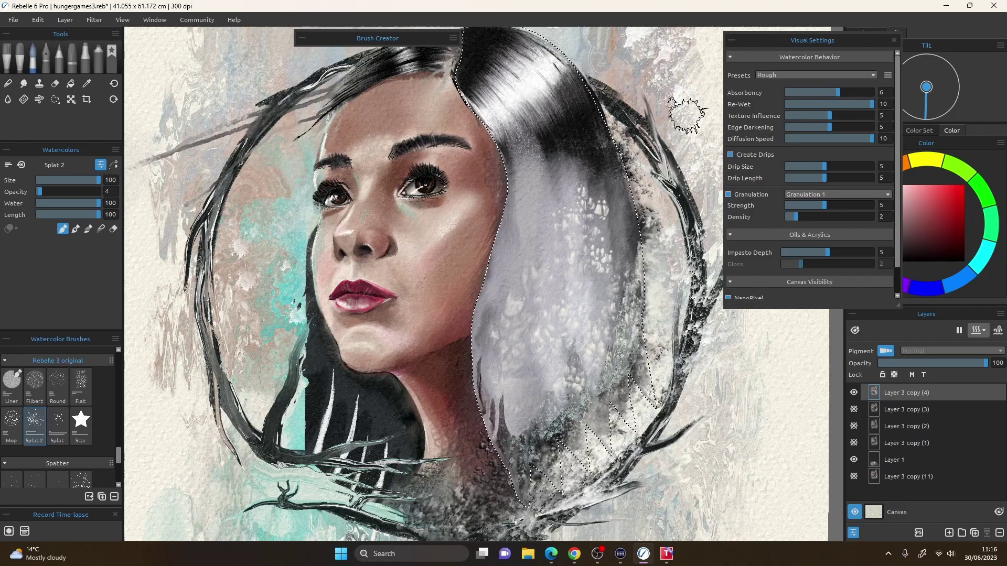
{"action": "left_click_drag", "start_coordinate": [869, 105], "coordinate": [782, 104]}
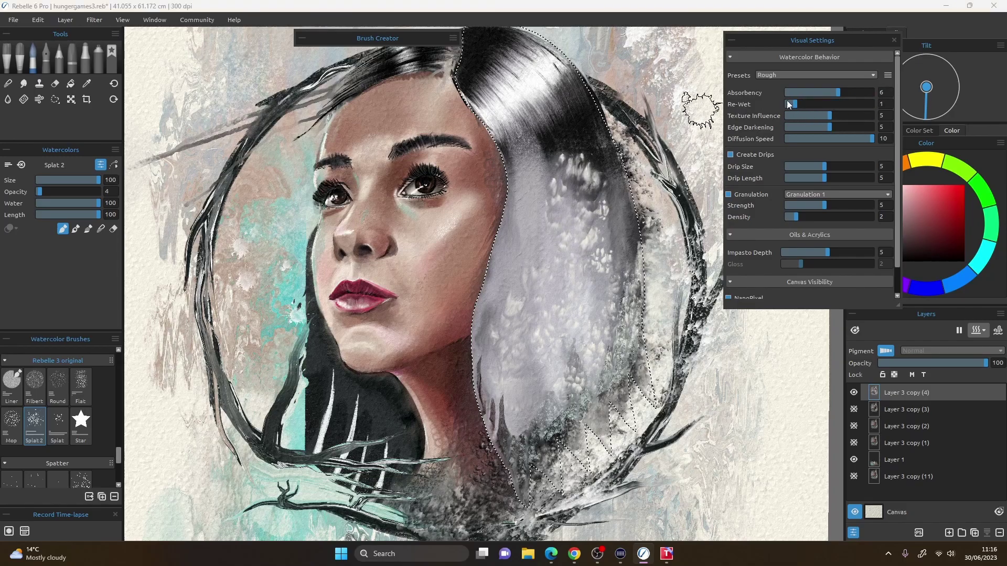
{"action": "left_click_drag", "start_coordinate": [557, 214], "coordinate": [607, 172]}
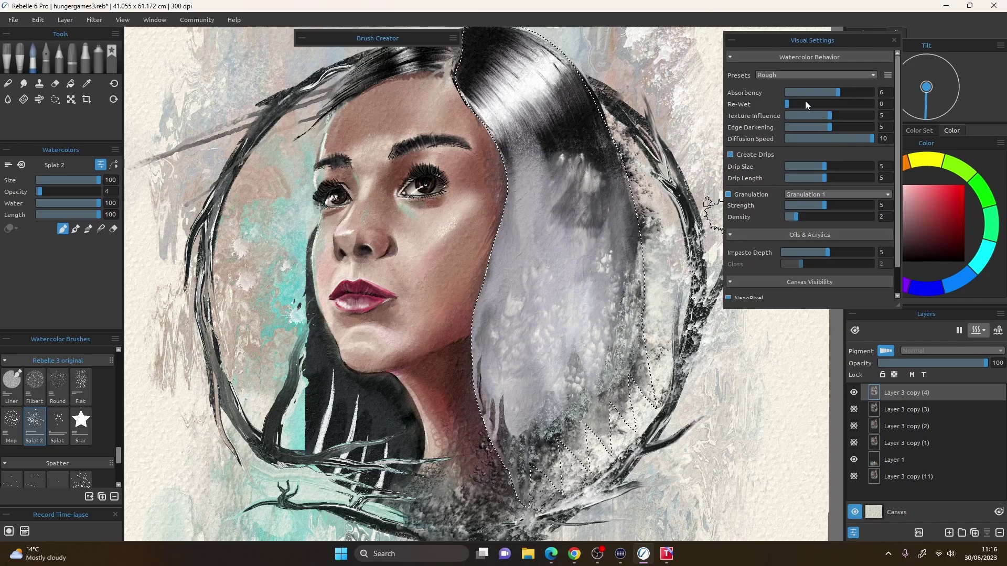
{"action": "left_click_drag", "start_coordinate": [798, 109], "coordinate": [886, 112]}
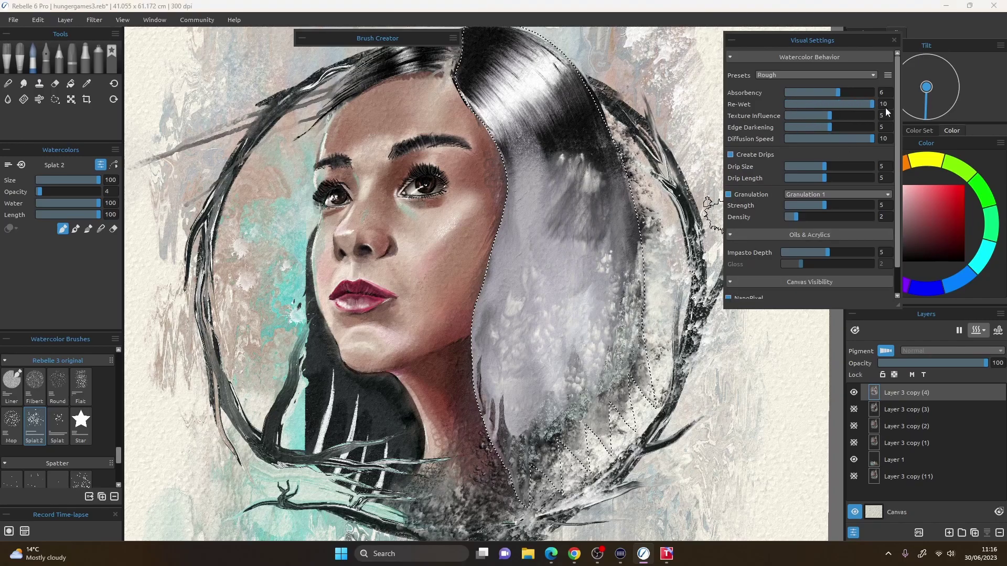
{"action": "left_click_drag", "start_coordinate": [797, 104], "coordinate": [828, 102]}
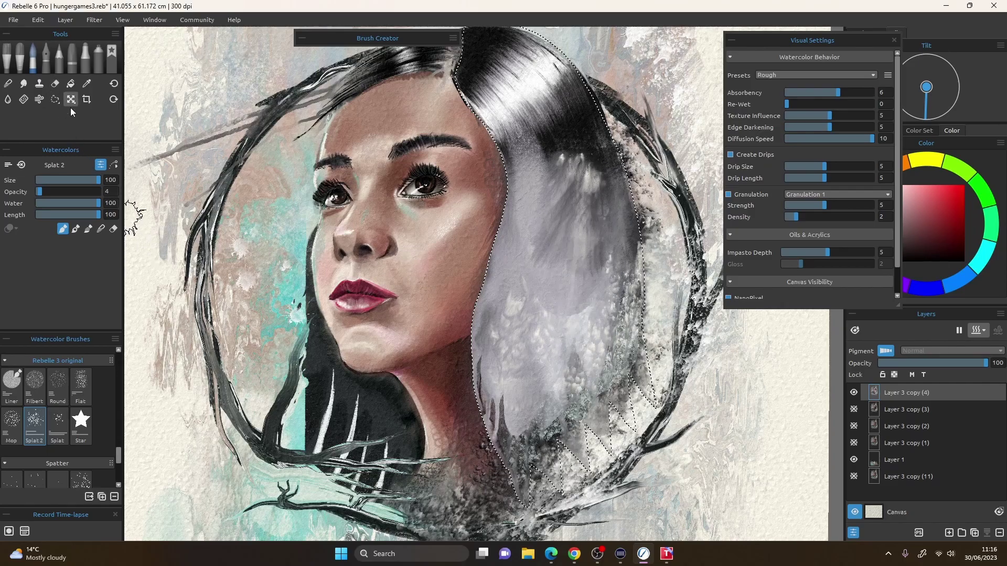
- Move the Visual Settings panel clear of the colour controls, pick white as the paint colour and set Re-Wet to 5
{"action": "left_click_drag", "start_coordinate": [854, 42], "coordinate": [792, 37]}
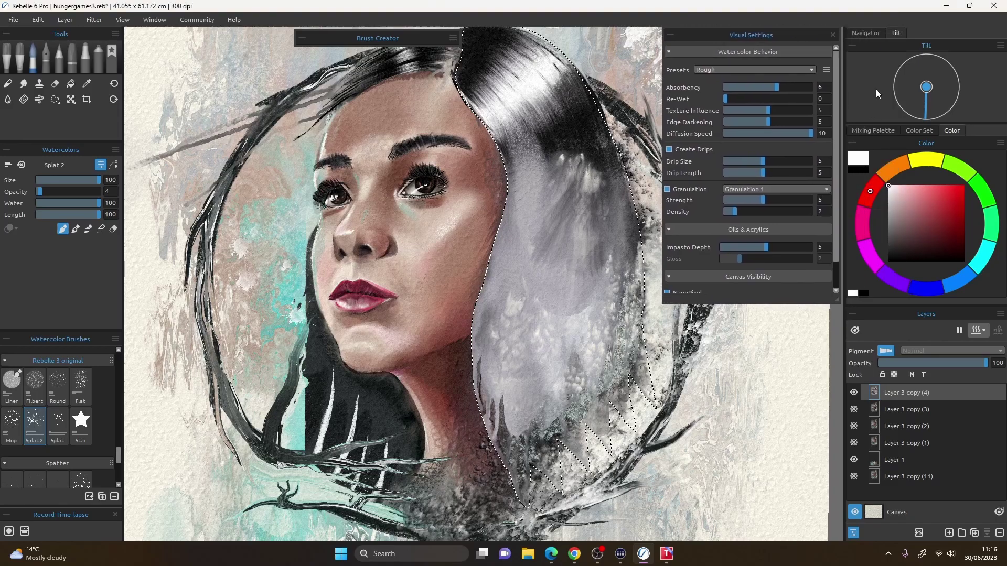
{"action": "left_click_drag", "start_coordinate": [906, 198], "coordinate": [888, 185]}
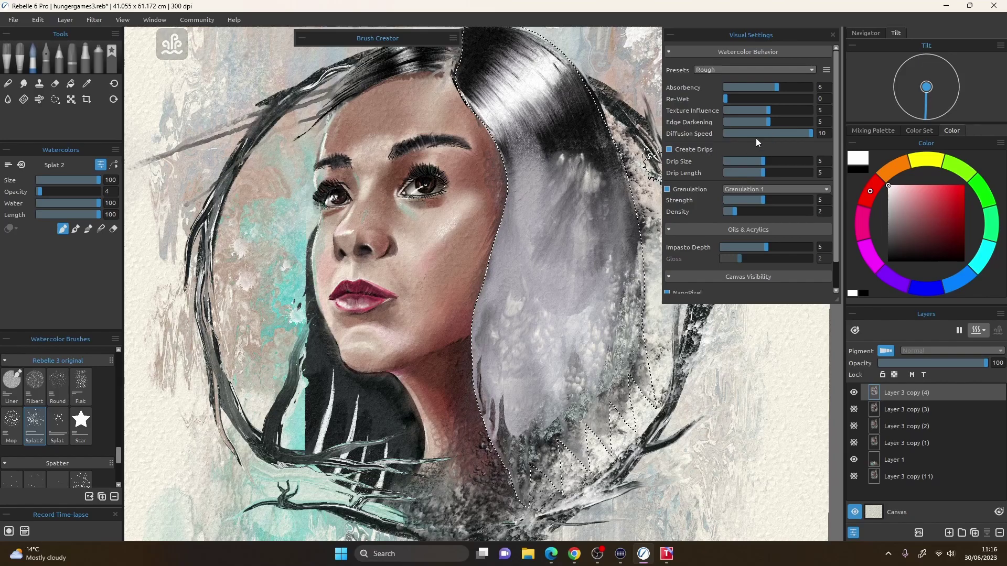
{"action": "left_click_drag", "start_coordinate": [745, 98], "coordinate": [787, 98]}
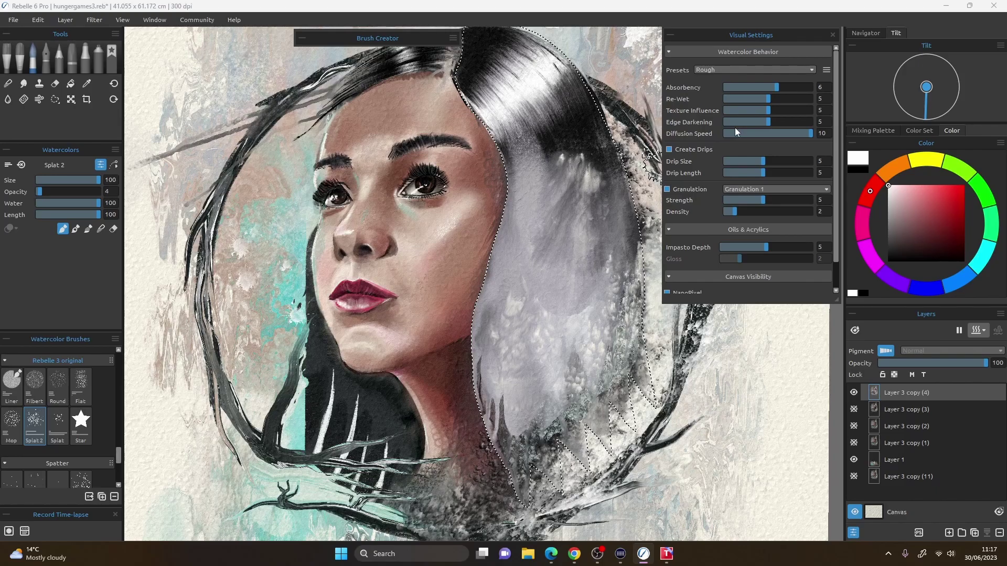
- Clear the hair selection and collapse the Visual Settings panel to review the whole portrait
{"action": "left_click", "coordinate": [55, 99]}
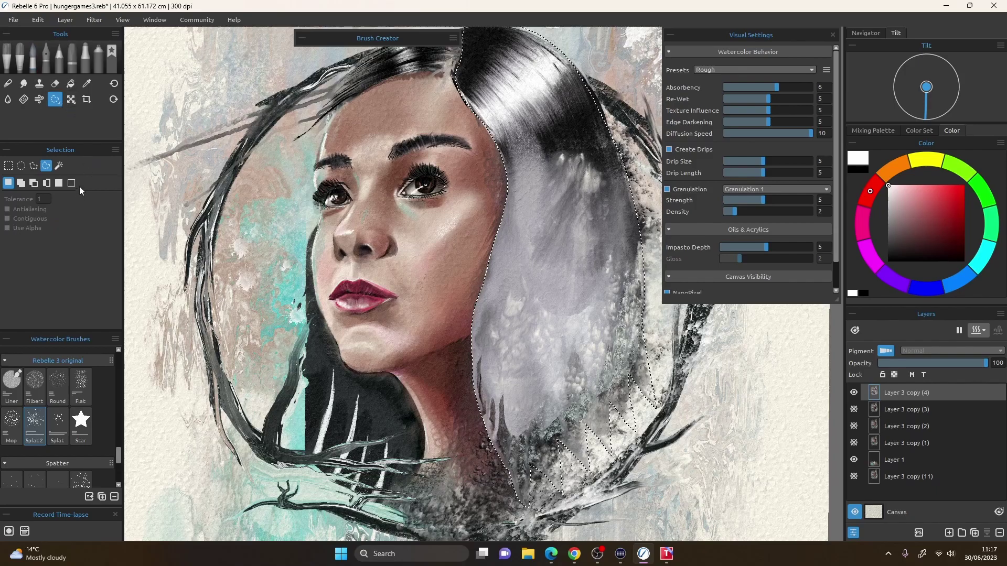
{"action": "left_click", "coordinate": [71, 183]}
{"action": "left_click", "coordinate": [671, 35]}
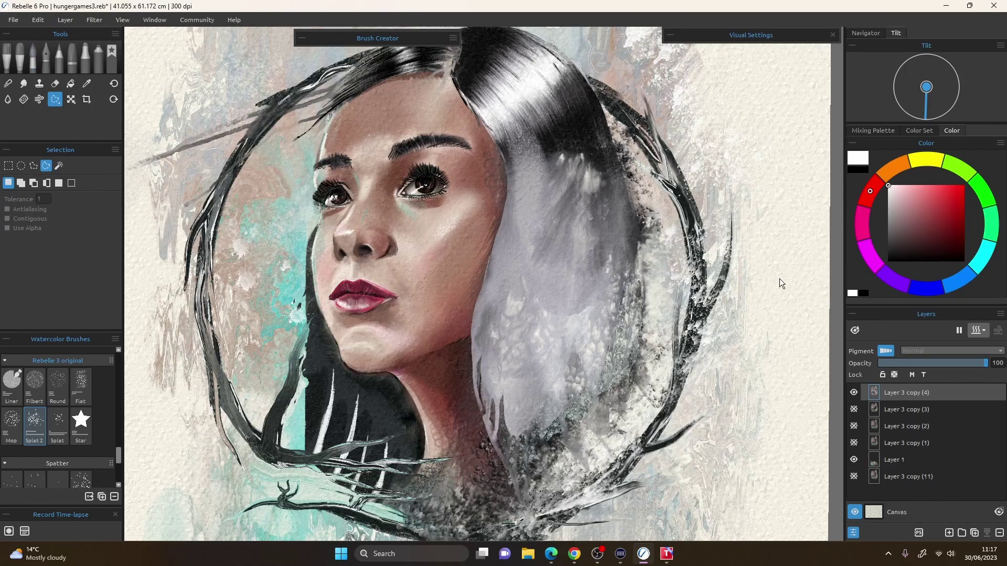
{"action": "scroll", "coordinate": [595, 297], "scroll_direction": "down", "scroll_amount": 4}
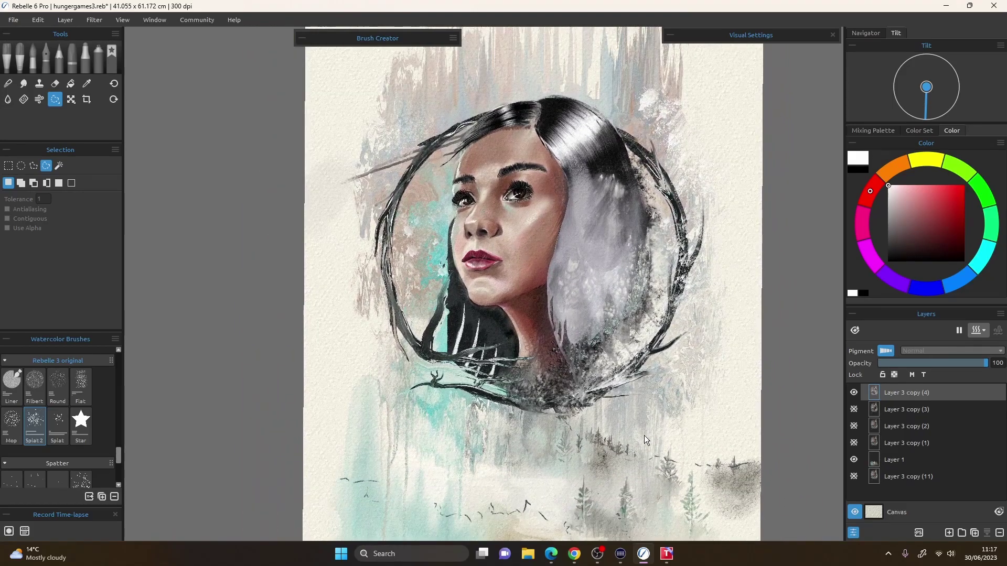
{"action": "left_click_drag", "start_coordinate": [653, 478], "coordinate": [610, 428]}
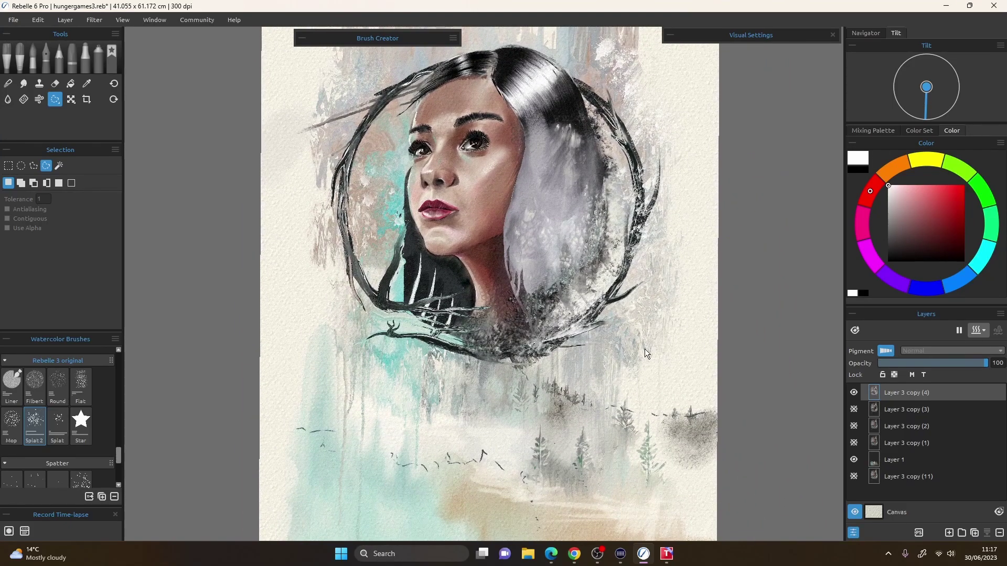
{"action": "left_click_drag", "start_coordinate": [542, 212], "coordinate": [543, 226]}
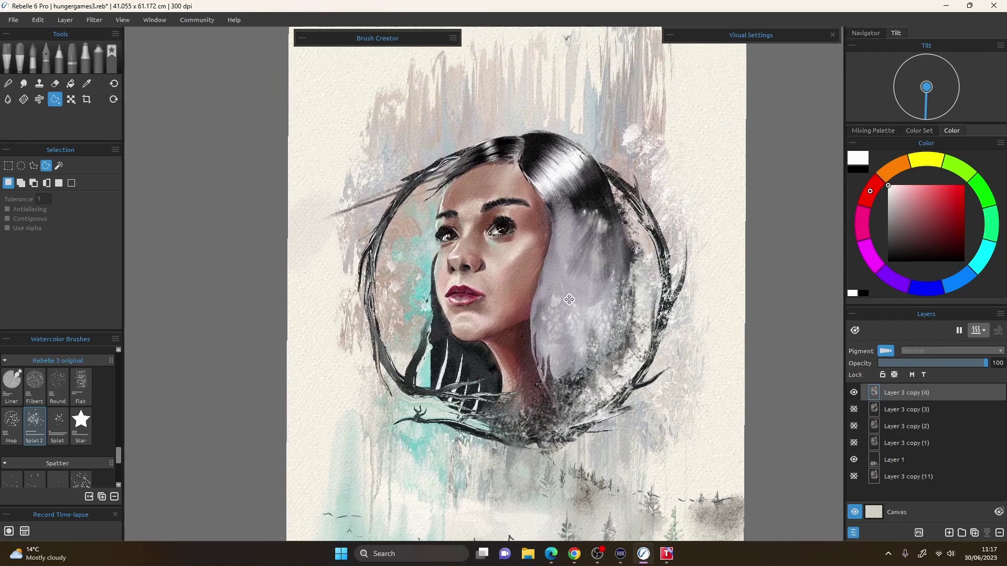
{"action": "scroll", "coordinate": [584, 340], "scroll_direction": "up", "scroll_amount": 2}
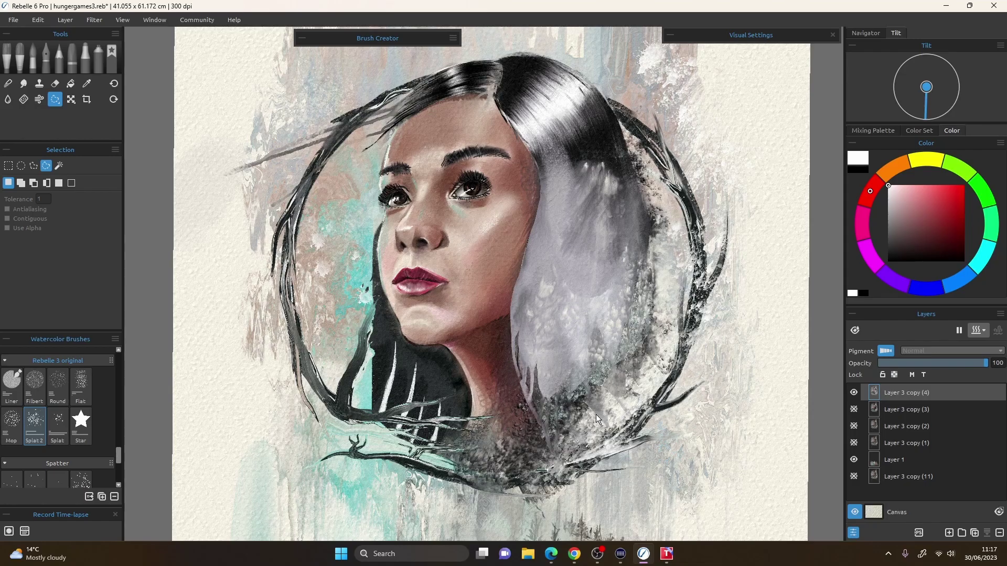
- Sample light turquoise from the background beside the dark hair as the paint colour for the Splat 2 brush
{"action": "key", "text": "b"}
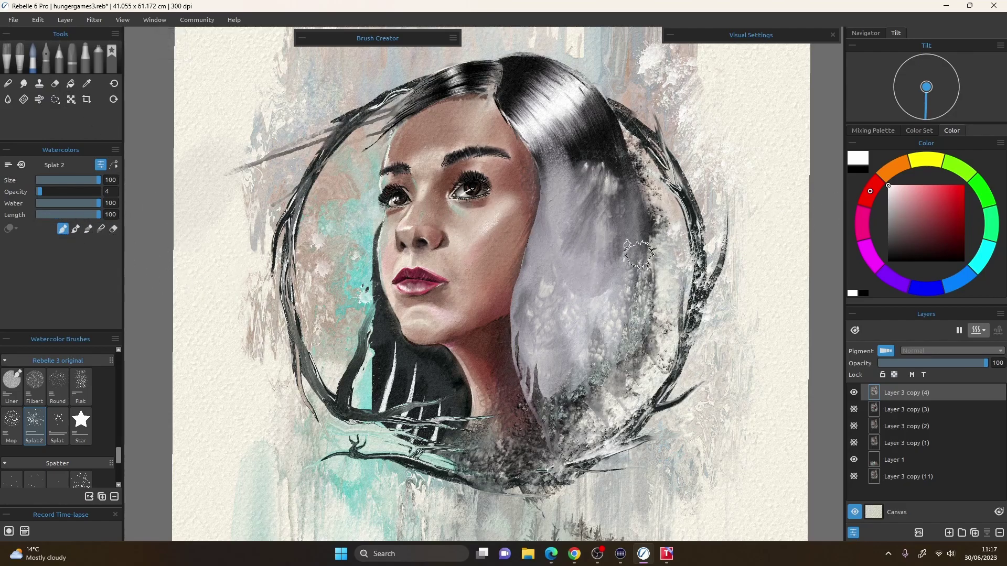
{"action": "key", "text": "i"}
{"action": "left_click", "coordinate": [367, 274]}
{"action": "key", "text": "b"}
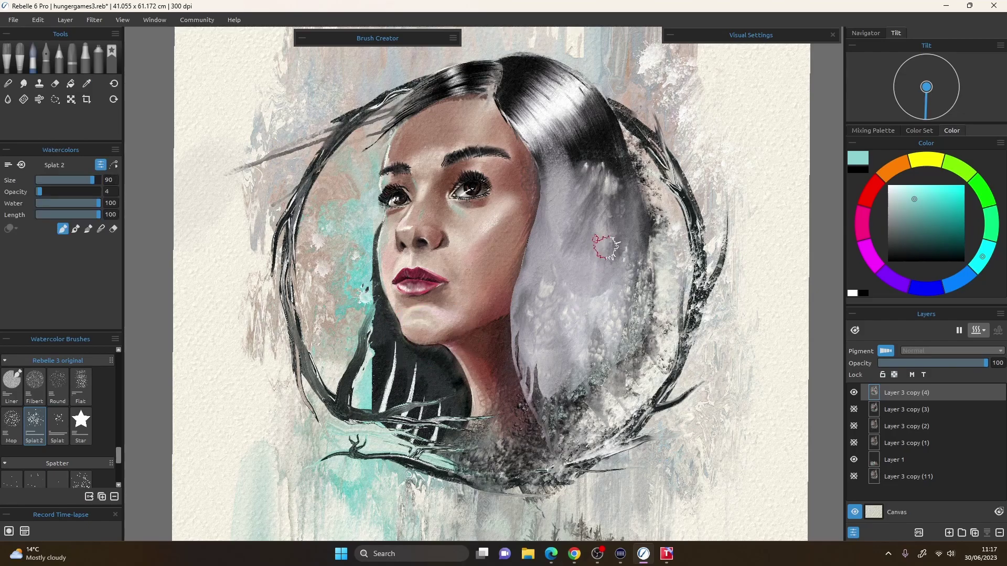
- Dry the layer and set the Splat 2 brush to opacity 100 and size 35
{"action": "left_click", "coordinate": [978, 330]}
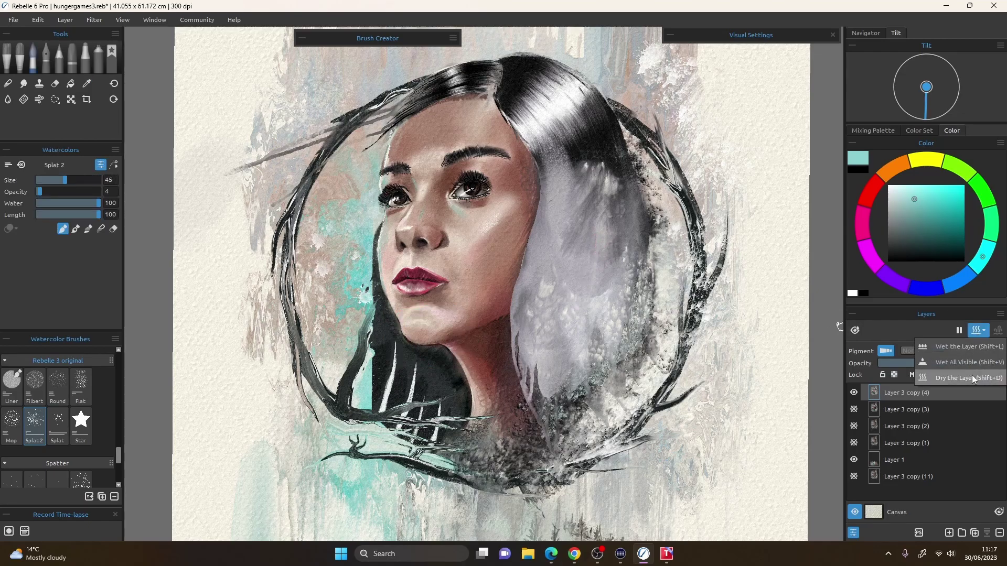
{"action": "left_click", "coordinate": [974, 377]}
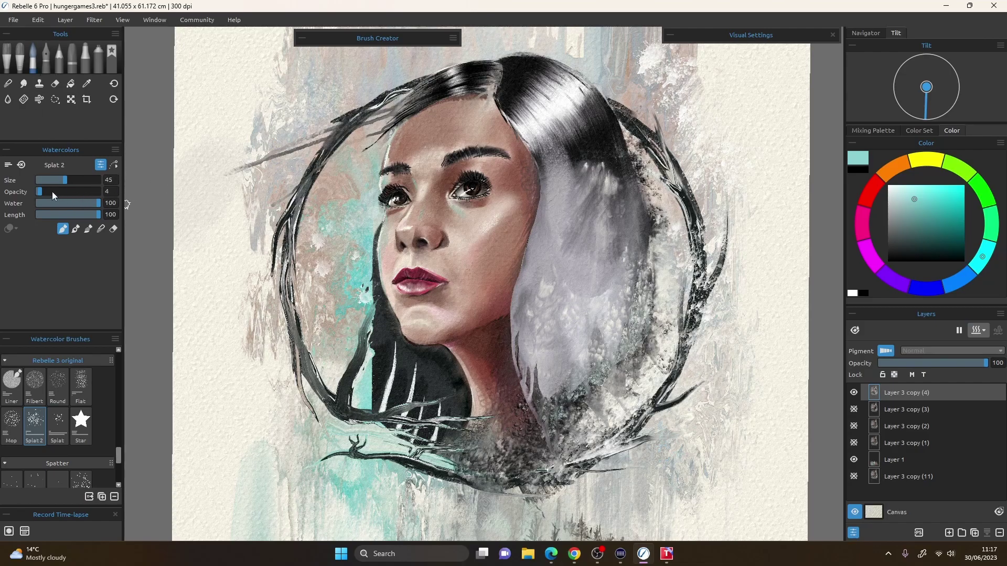
{"action": "left_click_drag", "start_coordinate": [53, 195], "coordinate": [113, 195]}
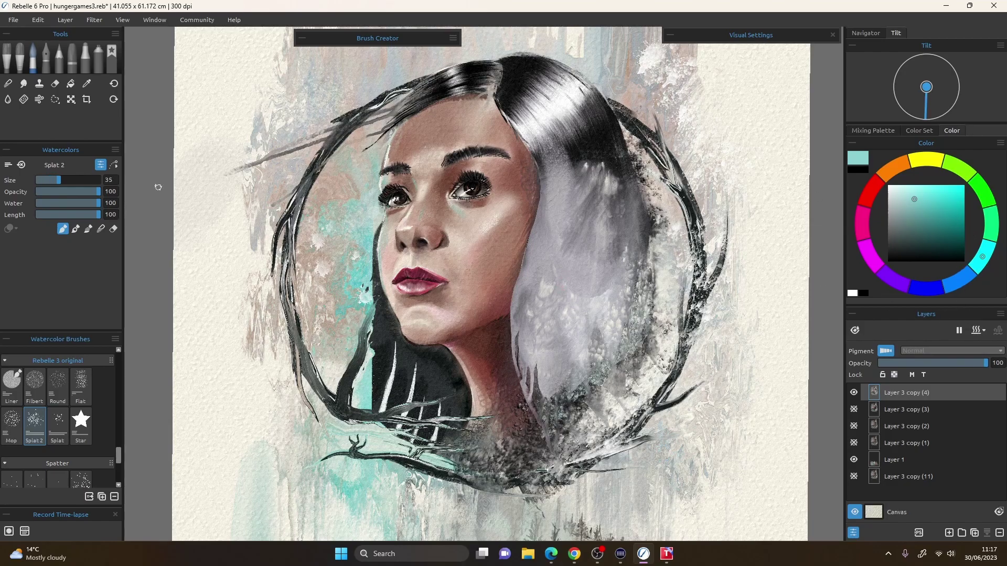
- Wet a tall oval area in the middle of the lilac hair with the Soft water brush at size 70
{"action": "left_click", "coordinate": [7, 99]}
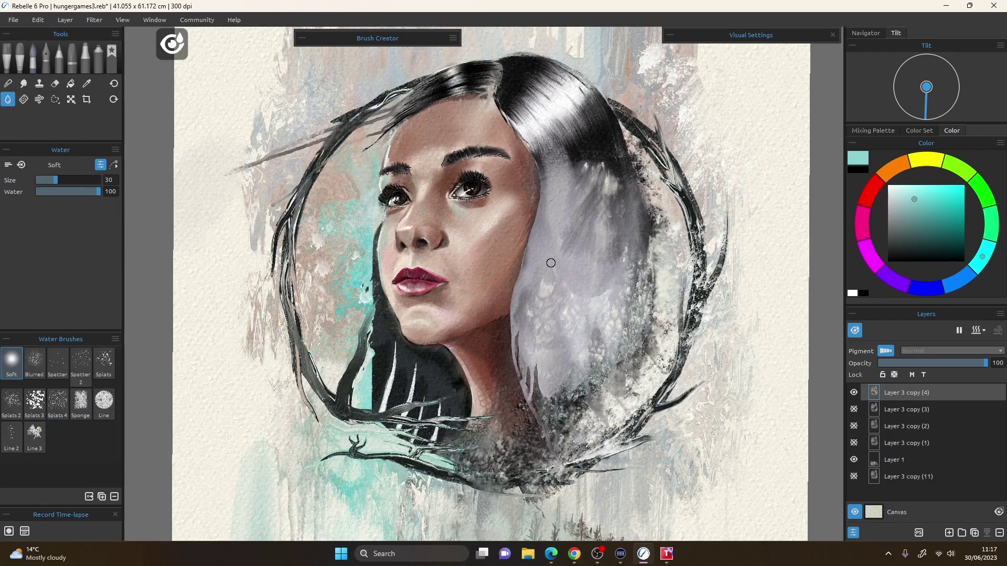
{"action": "key", "text": "bracketright"}
{"action": "key", "text": "bracketright"}
{"action": "key", "text": "bracketright"}
{"action": "key", "text": "bracketright"}
{"action": "key", "text": "bracketright"}
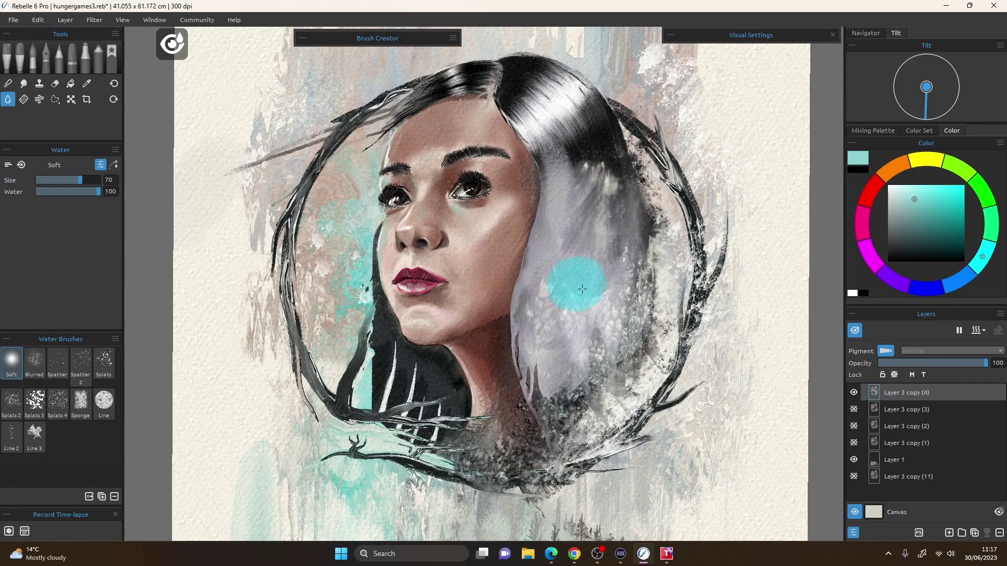
{"action": "mouse_move", "coordinate": [577, 269]}
{"action": "left_mouse_down"}
{"action": "mouse_move", "coordinate": [585, 223]}
{"action": "mouse_move", "coordinate": [572, 245]}
{"action": "mouse_move", "coordinate": [596, 259]}
{"action": "left_mouse_up"}
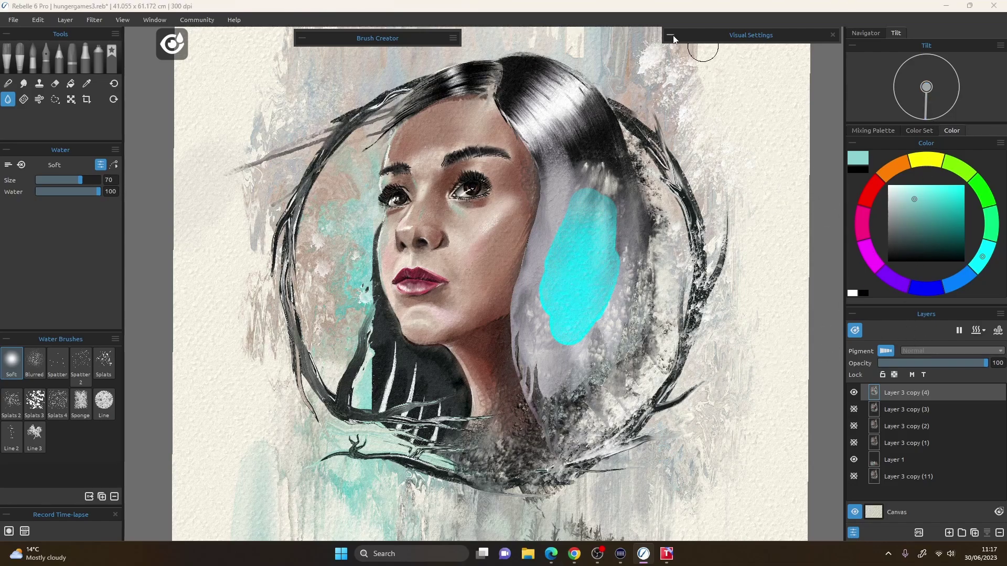
- Set Diffusion Speed to 4 and brush more water over the wet oval in the hair
{"action": "left_click", "coordinate": [708, 35]}
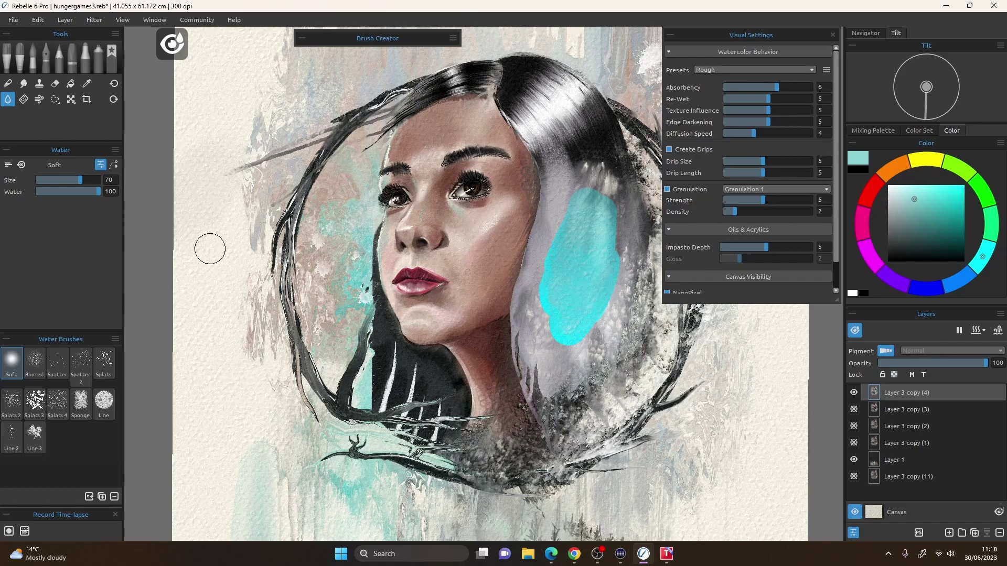
{"action": "left_click_drag", "start_coordinate": [583, 233], "coordinate": [604, 291]}
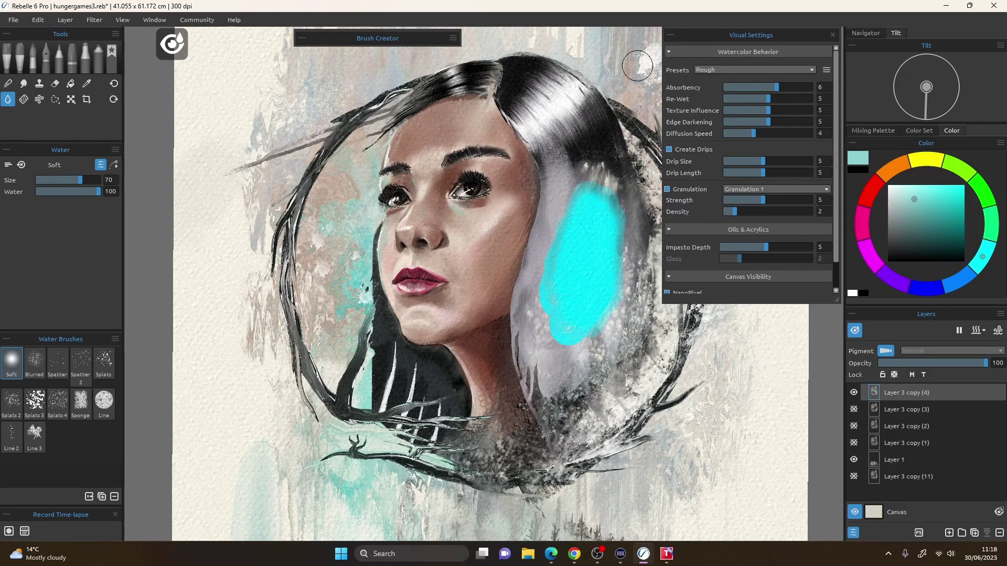
{"action": "left_click_drag", "start_coordinate": [750, 34], "coordinate": [772, 35]}
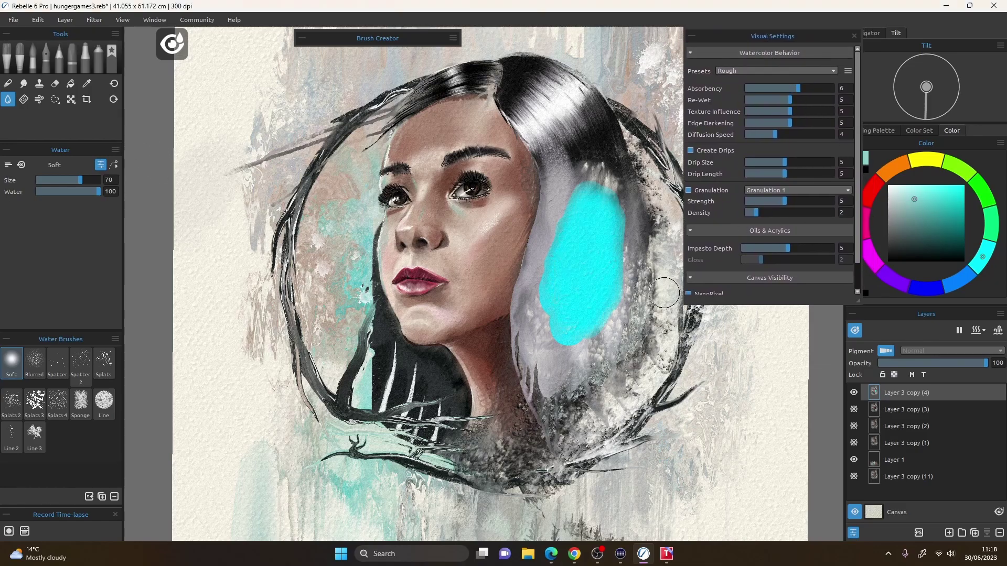
- Place a turquoise Splat 2 dab in the wetted hair area and set Texture Influence to 9
{"action": "key", "text": "b"}
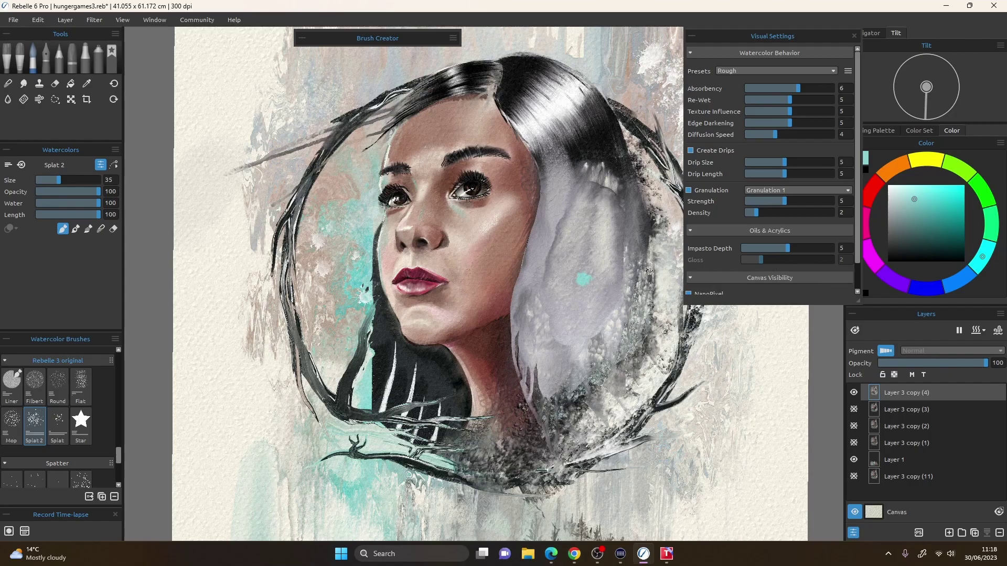
{"action": "scroll", "coordinate": [582, 273], "scroll_direction": "up", "scroll_amount": 8}
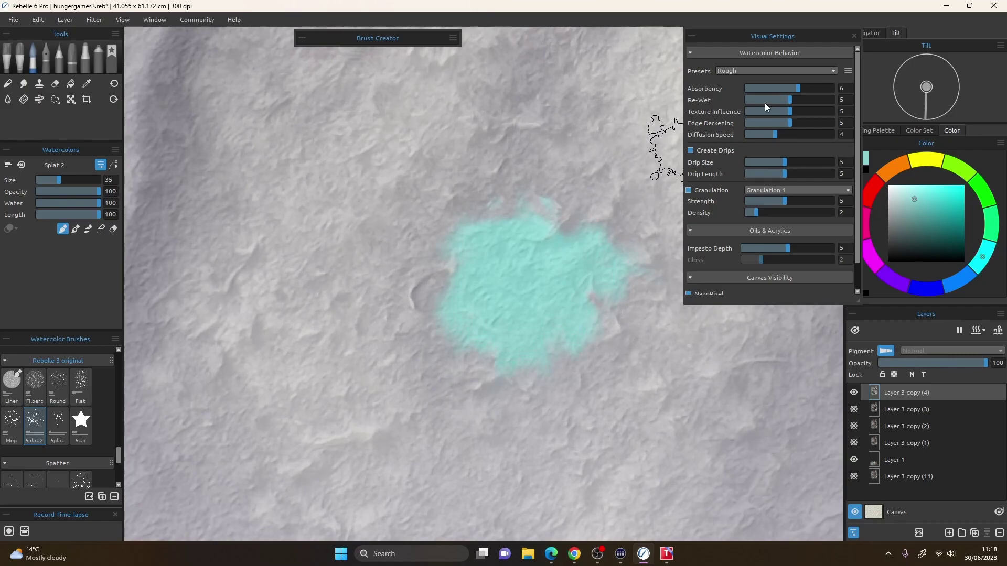
{"action": "left_click_drag", "start_coordinate": [799, 112], "coordinate": [823, 112]}
- Set Re-Wet to 0 and undo the turquoise dab and the wetting of the hair
{"action": "scroll", "coordinate": [535, 274], "scroll_direction": "down", "scroll_amount": 3}
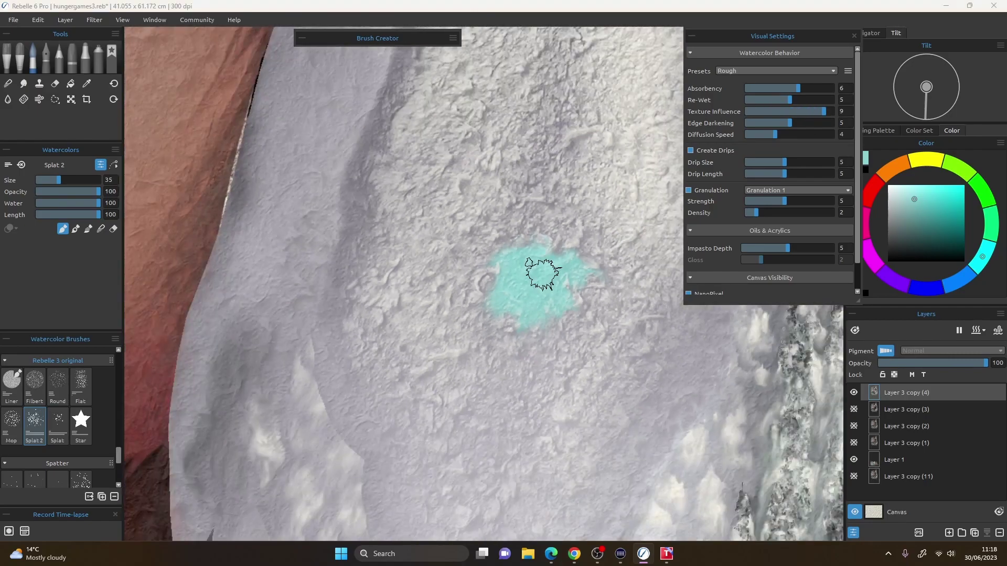
{"action": "scroll", "coordinate": [526, 317], "scroll_direction": "down", "scroll_amount": 2}
{"action": "scroll", "coordinate": [525, 331], "scroll_direction": "down", "scroll_amount": 6}
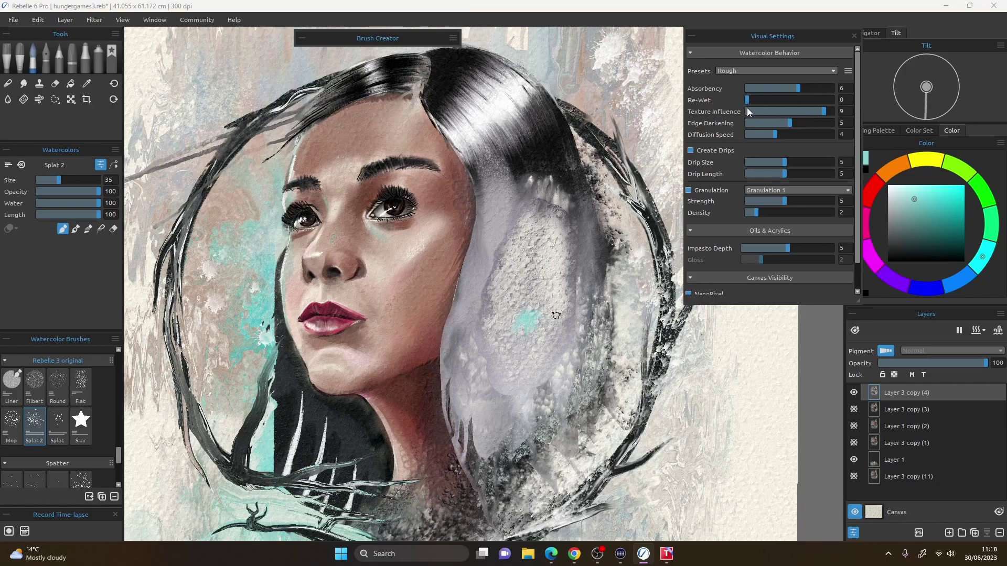
{"action": "key", "text": "ctrl+z"}
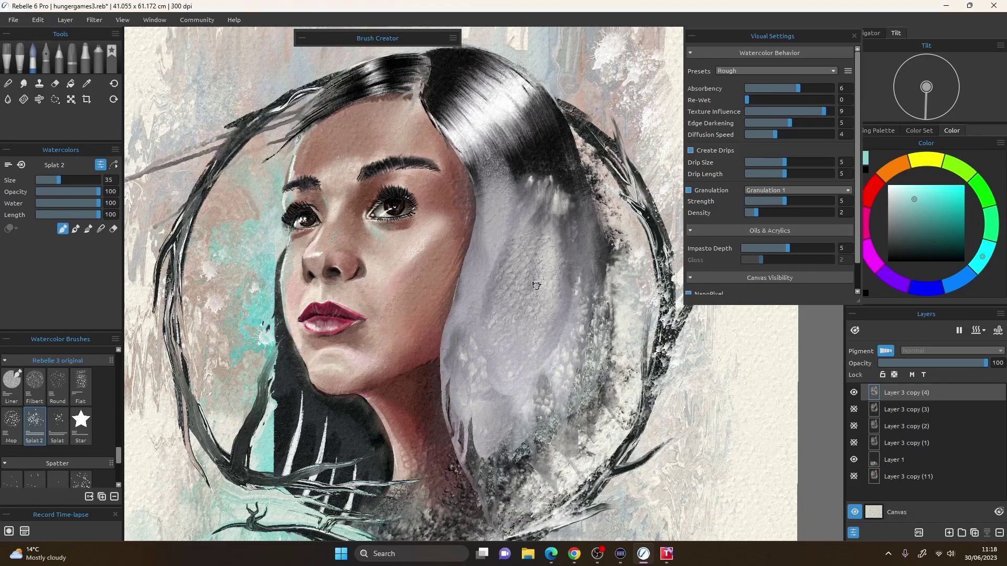
- Enlarge the Splat 2 brush to size 60 and place a turquoise dab in the middle of the lilac hair
{"action": "key", "text": "]"}
{"action": "key", "text": "]"}
{"action": "key", "text": "]"}
{"action": "key", "text": "]"}
{"action": "key", "text": "]"}
{"action": "left_click_drag", "start_coordinate": [531, 288], "coordinate": [528, 292]}
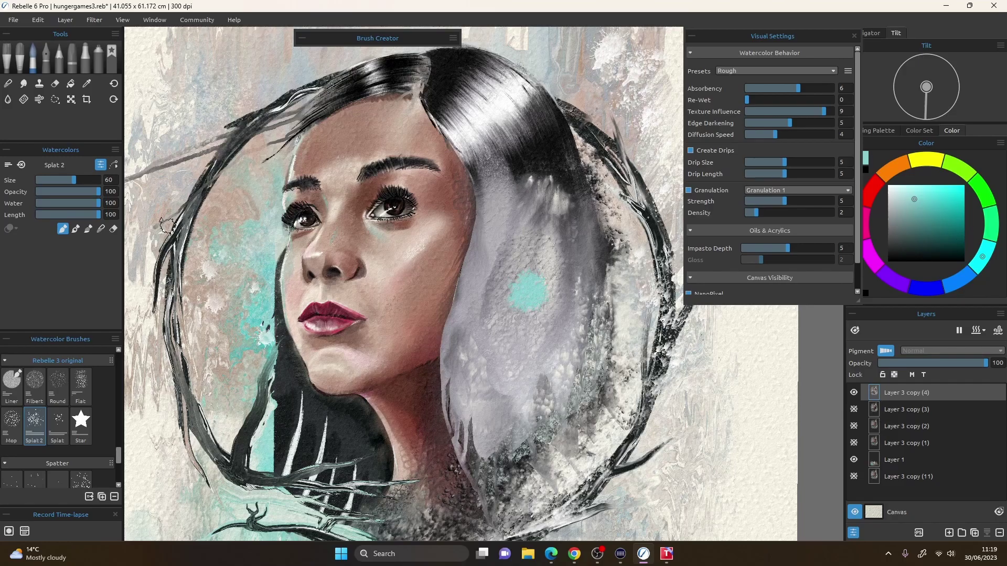
- Reduce the brush Water to 12 and Size to 35, and add two small turquoise splats above and below the first dab
{"action": "left_click_drag", "start_coordinate": [56, 201], "coordinate": [44, 203]}
{"action": "key", "text": "["}
{"action": "key", "text": "["}
{"action": "key", "text": "["}
{"action": "key", "text": "["}
{"action": "key", "text": "["}
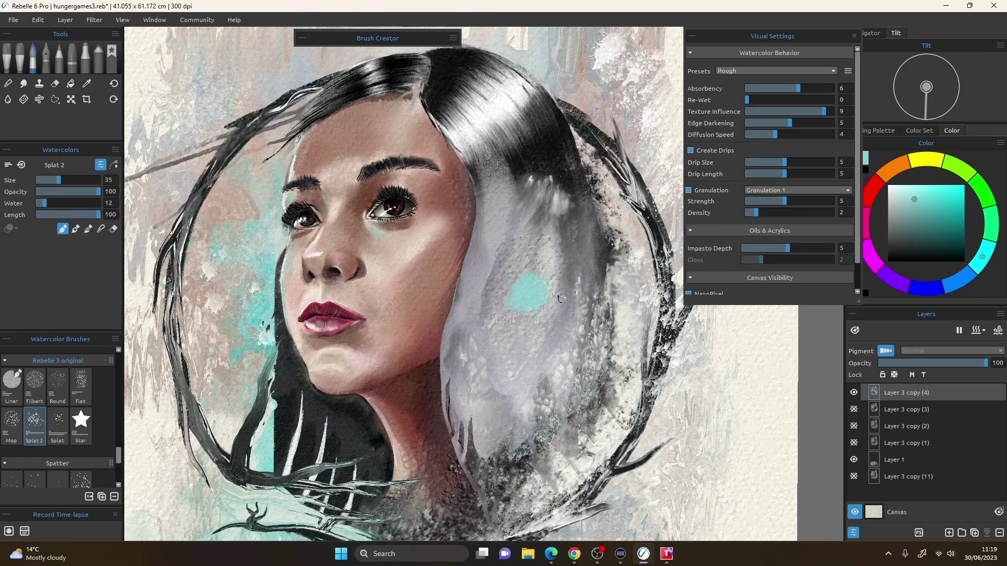
{"action": "left_click", "coordinate": [552, 261]}
{"action": "left_click", "coordinate": [548, 327]}
- Sample a pinkish-brown from the background beside the face and add brown splats around and over the turquoise dab
{"action": "left_click", "coordinate": [227, 218], "text": "alt"}
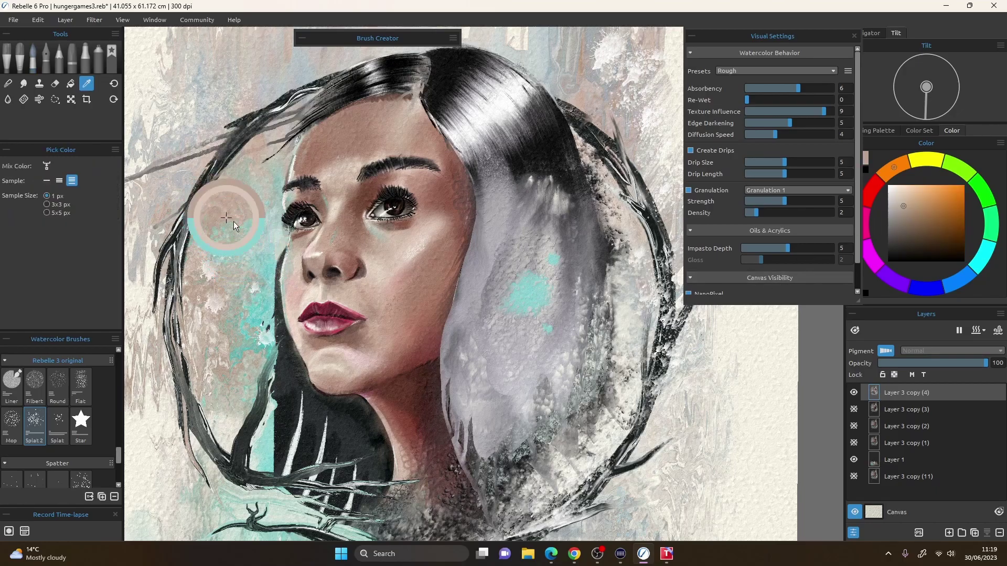
{"action": "left_click", "coordinate": [561, 288]}
{"action": "left_click", "coordinate": [519, 265]}
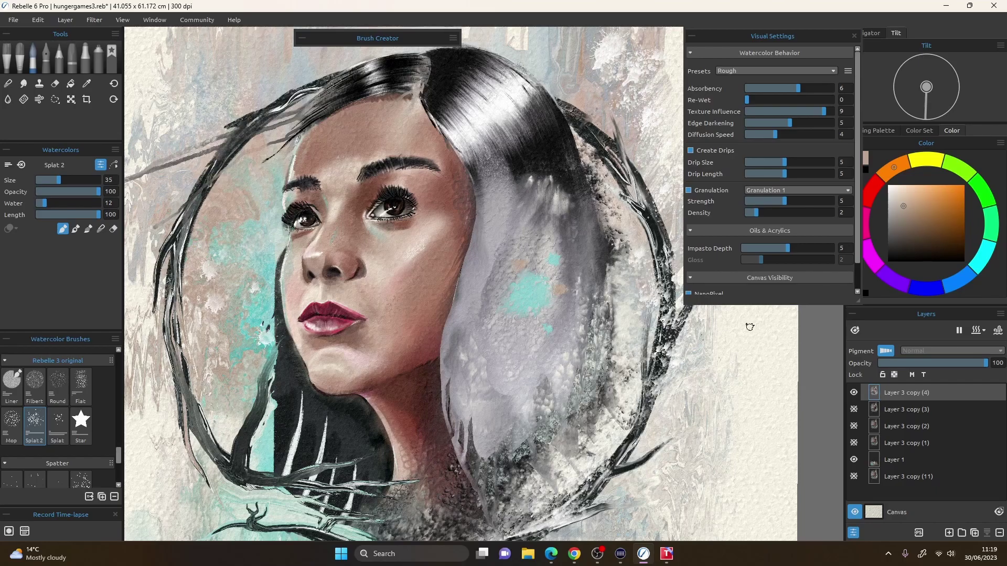
{"action": "scroll", "coordinate": [551, 291], "scroll_direction": "up", "scroll_amount": 5}
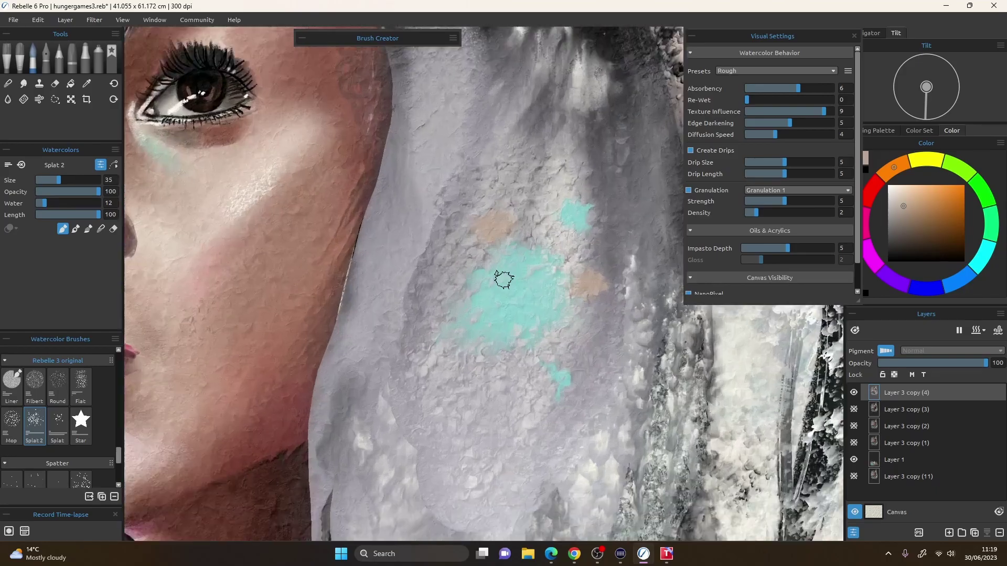
{"action": "scroll", "coordinate": [582, 290], "scroll_direction": "up", "scroll_amount": 3}
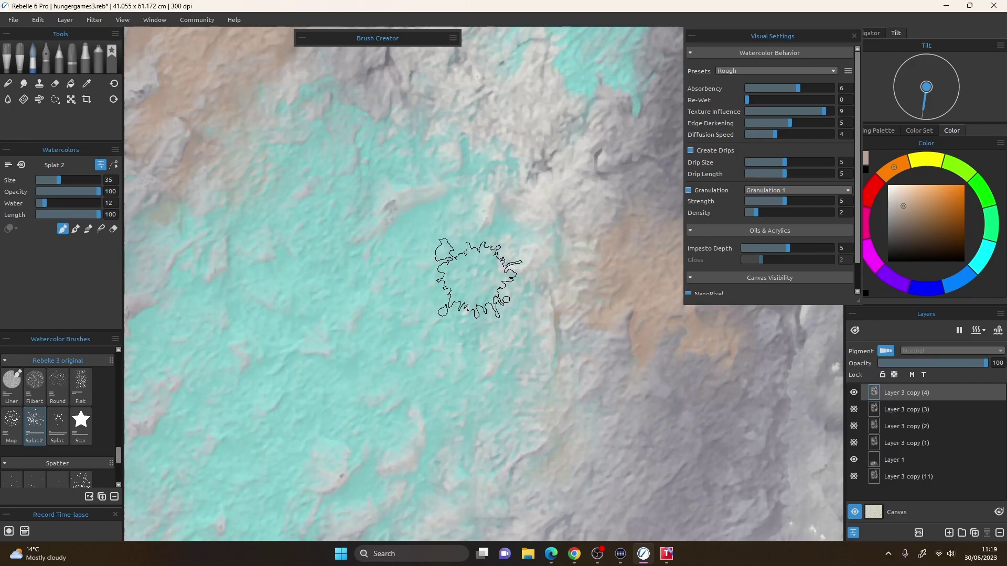
{"action": "mouse_move", "coordinate": [469, 95]}
{"action": "left_mouse_down"}
{"action": "mouse_move", "coordinate": [461, 137]}
{"action": "mouse_move", "coordinate": [503, 157]}
{"action": "mouse_move", "coordinate": [533, 212]}
{"action": "left_mouse_up"}
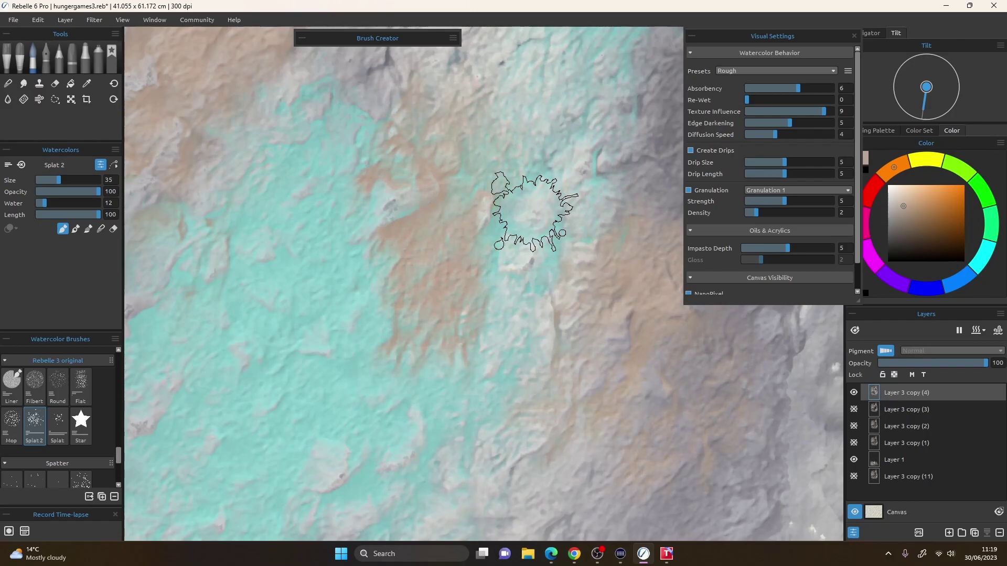
- Examine how the turquoise and brown splats spread through the paper texture of the hair, up close and in the whole portrait
{"action": "scroll", "coordinate": [519, 359], "scroll_direction": "down", "scroll_amount": 1}
{"action": "left_click_drag", "start_coordinate": [514, 355], "coordinate": [456, 277]}
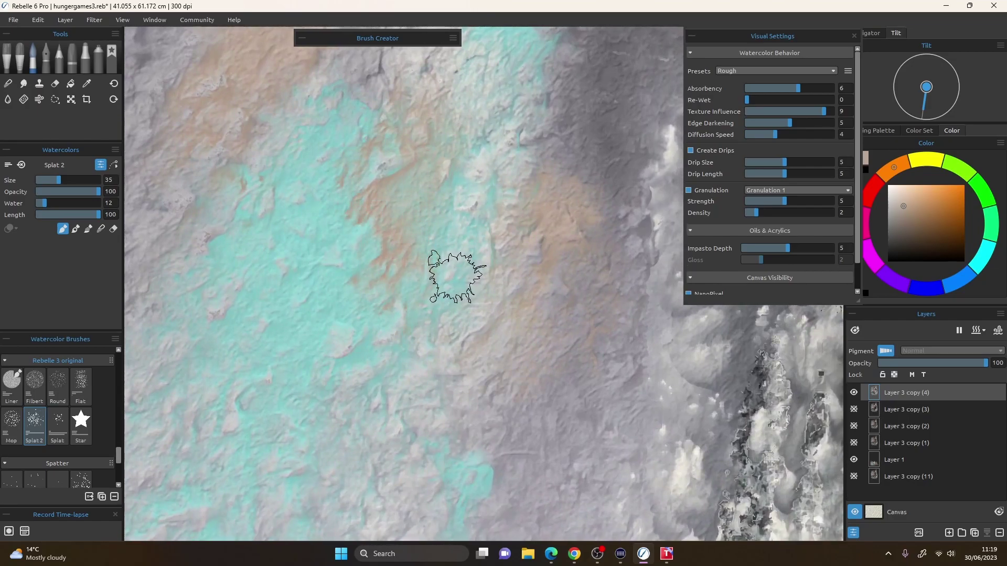
{"action": "scroll", "coordinate": [446, 289], "scroll_direction": "right", "scroll_amount": 10}
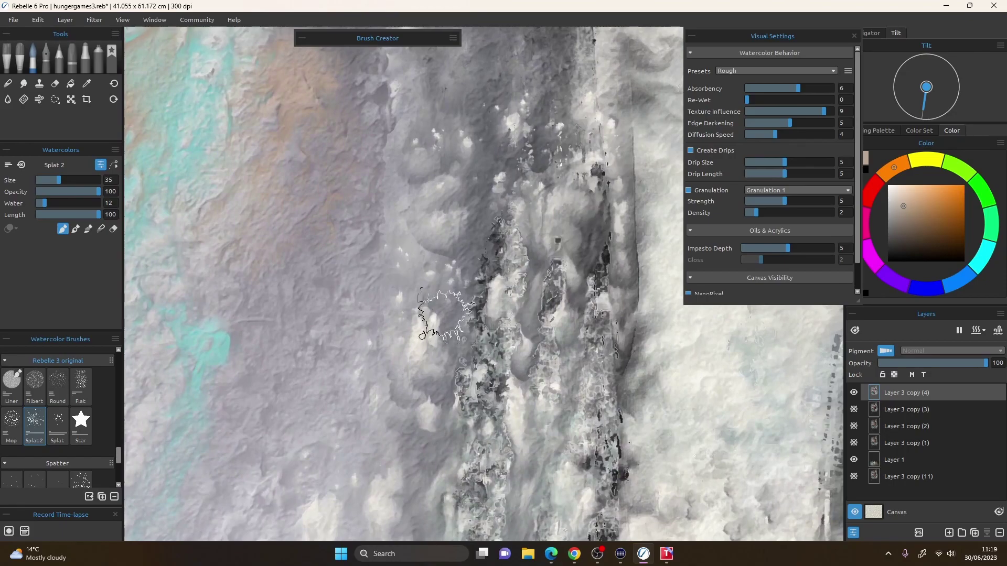
{"action": "scroll", "coordinate": [435, 304], "scroll_direction": "right", "scroll_amount": 5}
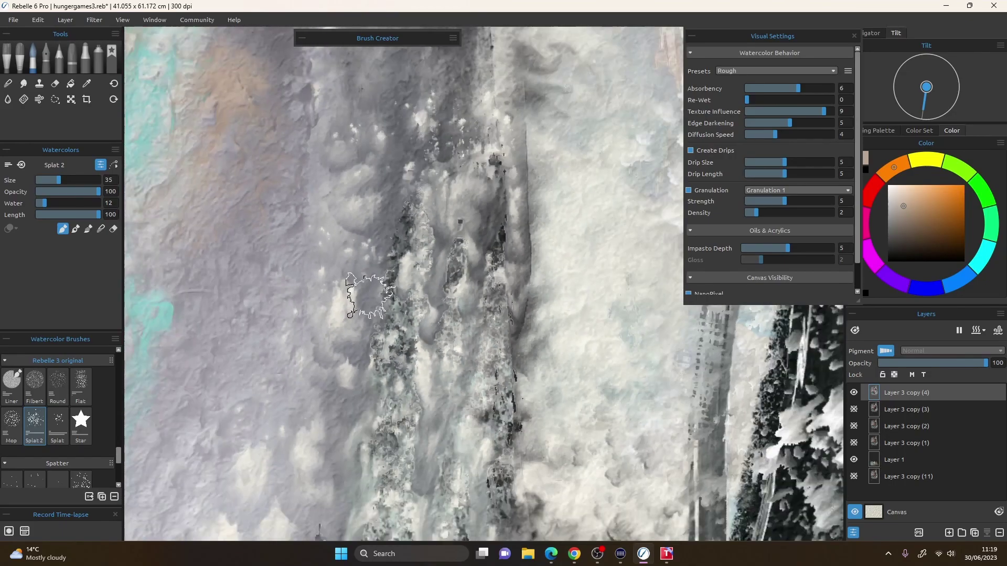
{"action": "left_click_drag", "start_coordinate": [361, 298], "coordinate": [497, 315]}
{"action": "scroll", "coordinate": [496, 315], "scroll_direction": "down", "scroll_amount": 3}
{"action": "mouse_move", "coordinate": [553, 354]}
{"action": "left_mouse_down"}
{"action": "mouse_move", "coordinate": [461, 287]}
{"action": "mouse_move", "coordinate": [418, 280]}
{"action": "left_mouse_up"}
{"action": "left_click_drag", "start_coordinate": [320, 210], "coordinate": [633, 370]}
{"action": "left_click_drag", "start_coordinate": [483, 283], "coordinate": [510, 320]}
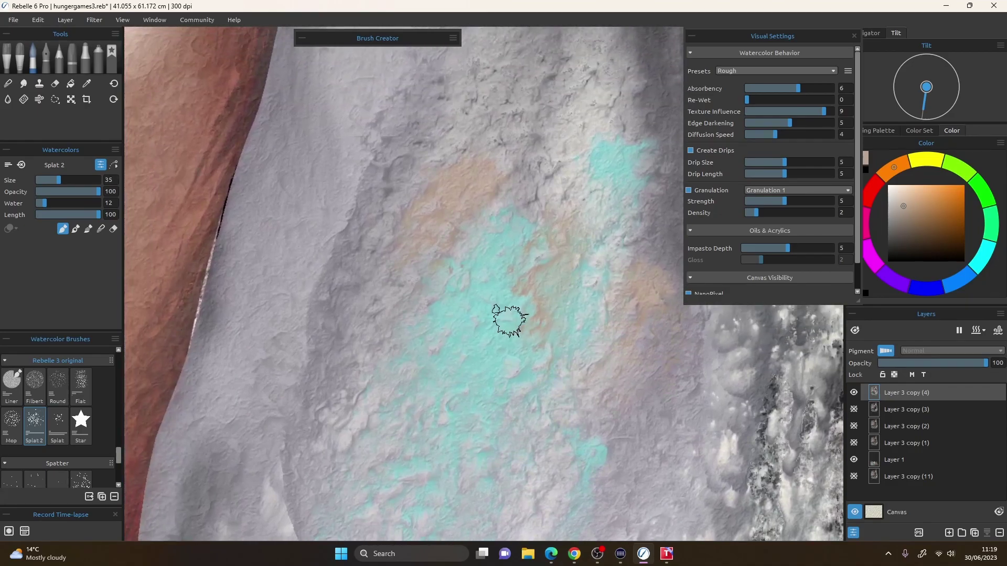
{"action": "scroll", "coordinate": [508, 319], "scroll_direction": "down", "scroll_amount": 8}
{"action": "scroll", "coordinate": [535, 317], "scroll_direction": "up", "scroll_amount": 3}
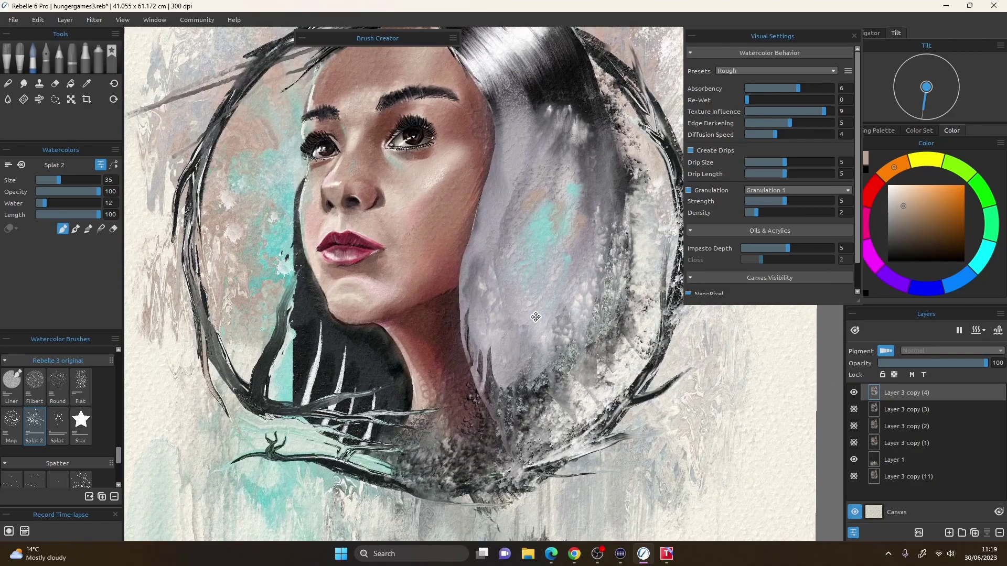
{"action": "scroll", "coordinate": [535, 316], "scroll_direction": "down", "scroll_amount": 2}
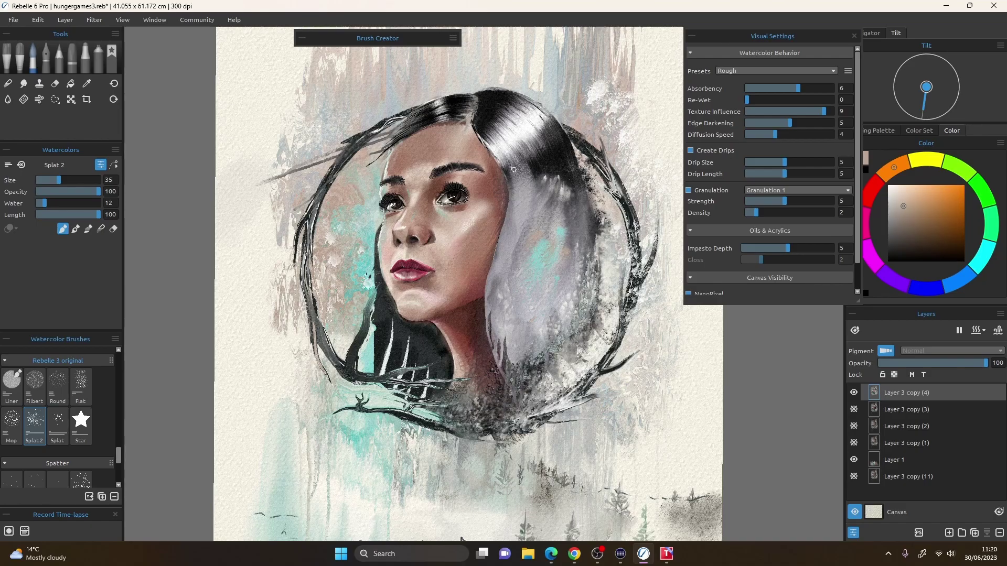
- Preview a midtone Color Balance on Layer 3 copy (4) with Green at -12 and Blue at -58, and discard it
{"action": "left_click", "coordinate": [97, 18]}
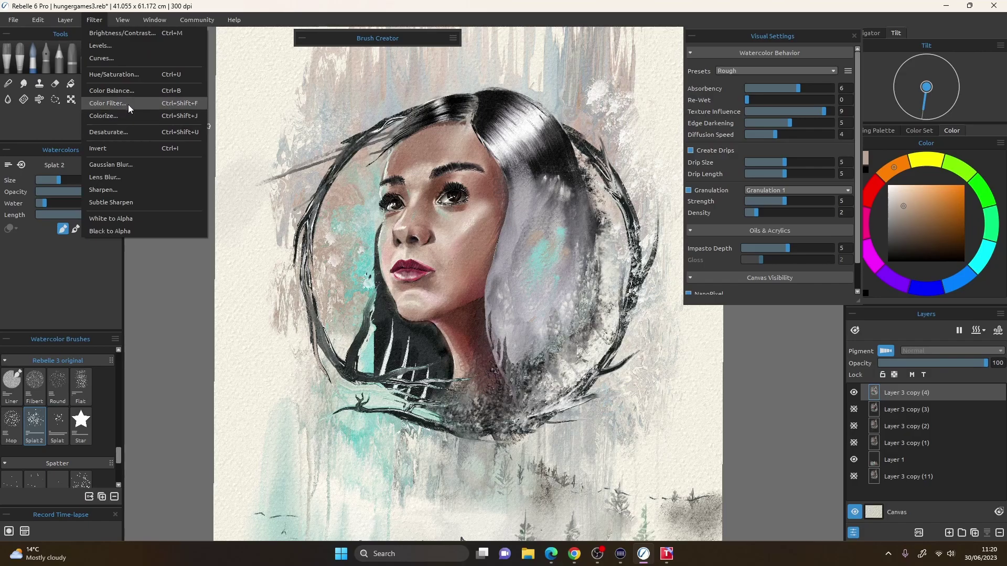
{"action": "left_click", "coordinate": [132, 91]}
{"action": "left_click_drag", "start_coordinate": [535, 198], "coordinate": [726, 342]}
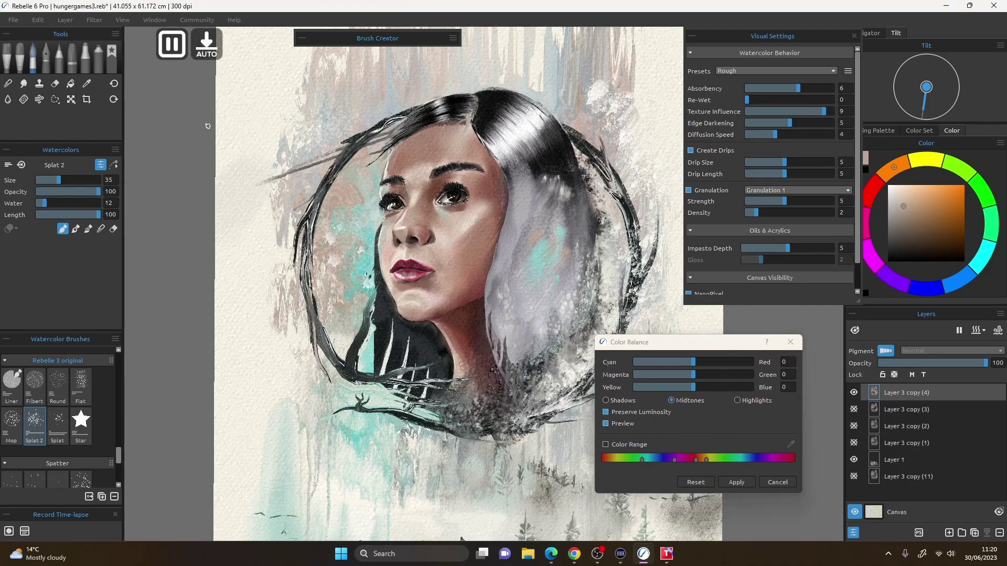
{"action": "mouse_move", "coordinate": [677, 364]}
{"action": "left_mouse_down"}
{"action": "mouse_move", "coordinate": [641, 363]}
{"action": "mouse_move", "coordinate": [694, 362]}
{"action": "left_mouse_up"}
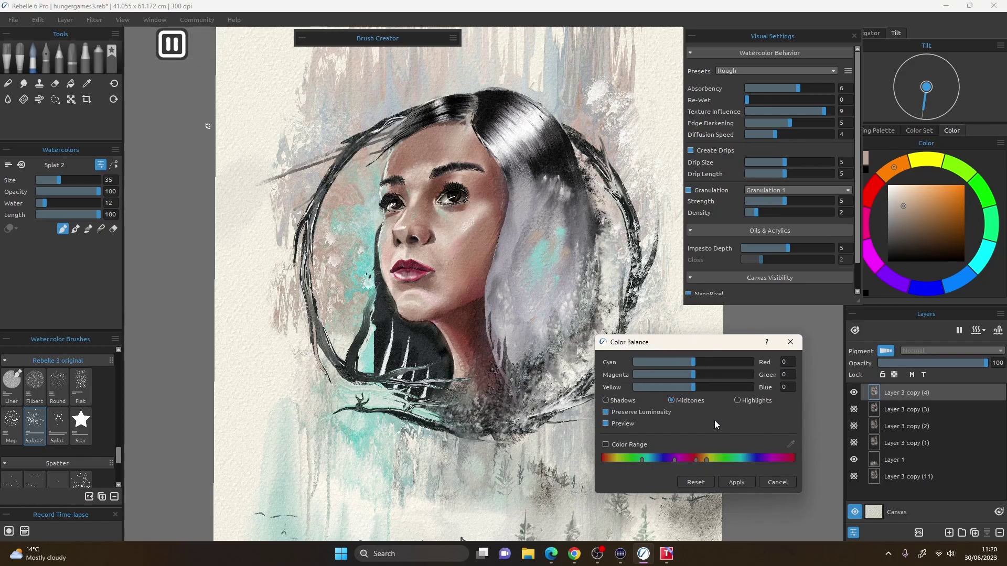
{"action": "left_click", "coordinate": [661, 390]}
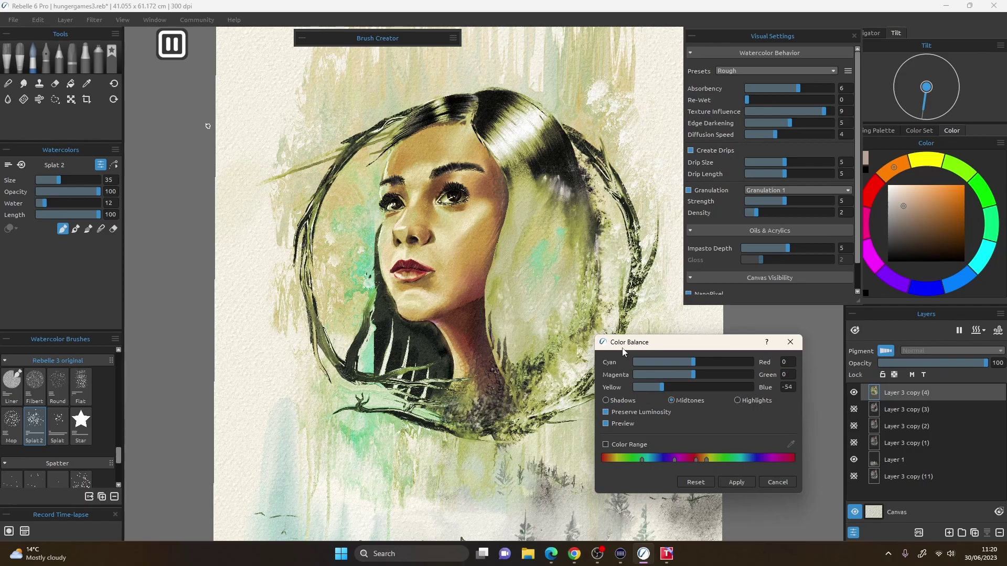
{"action": "left_click_drag", "start_coordinate": [654, 391], "coordinate": [685, 375]}
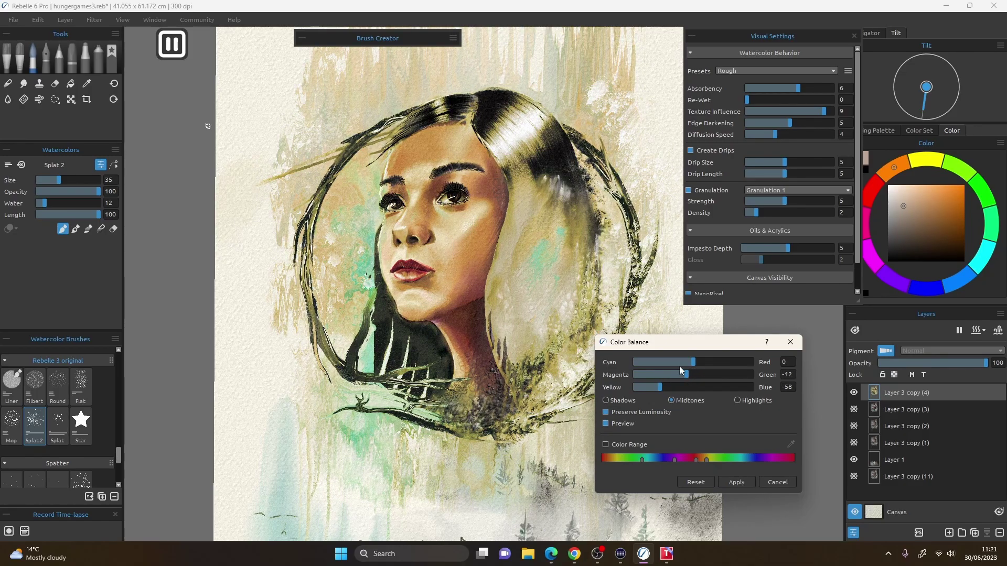
{"action": "left_click", "coordinate": [769, 482]}
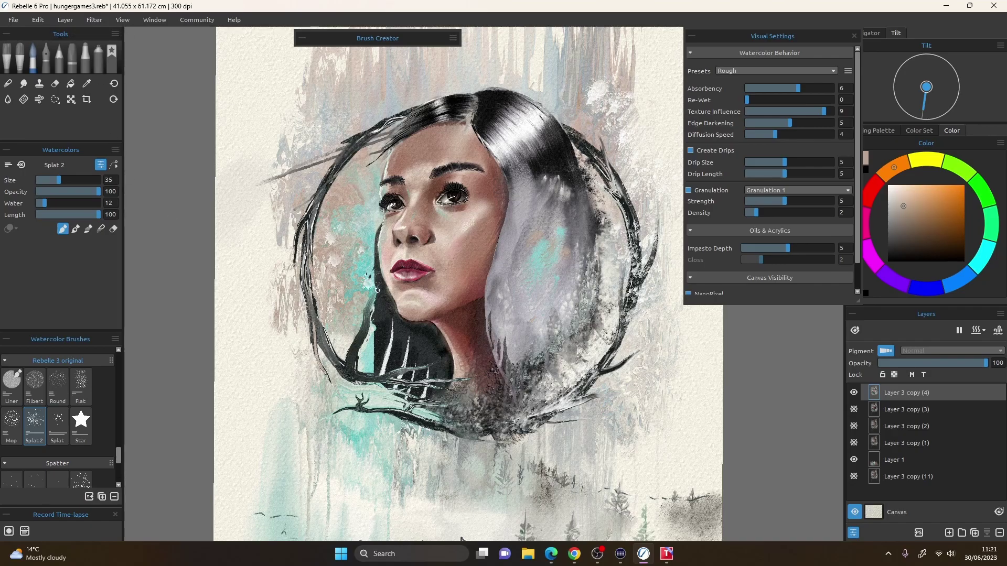
- Open the Hue/Saturation/Lightness adjustment for Layer 3 copy (4) and preview Lightness at 20, 11 and 17
{"action": "left_click", "coordinate": [65, 20]}
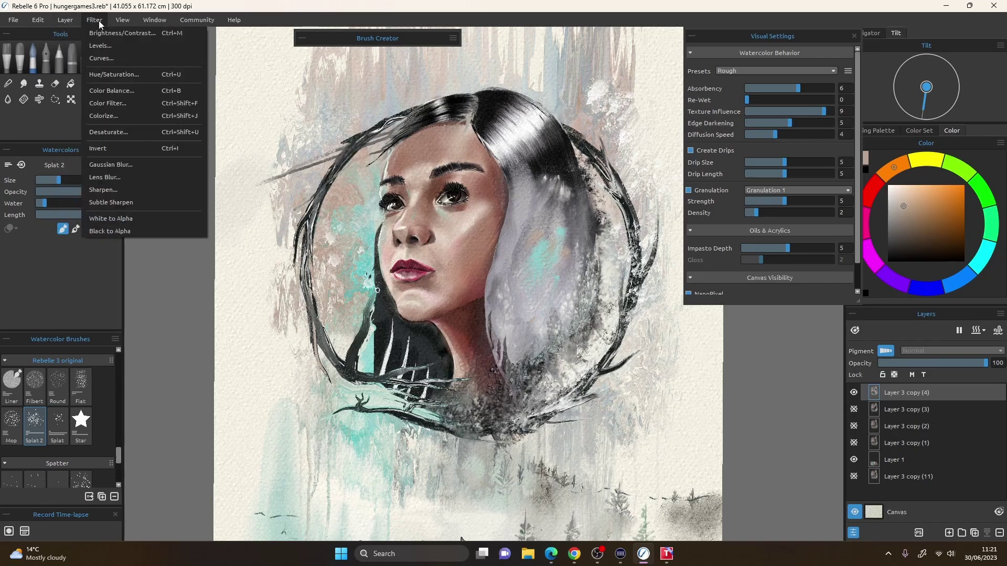
{"action": "left_click", "coordinate": [104, 31]}
{"action": "left_click", "coordinate": [99, 22]}
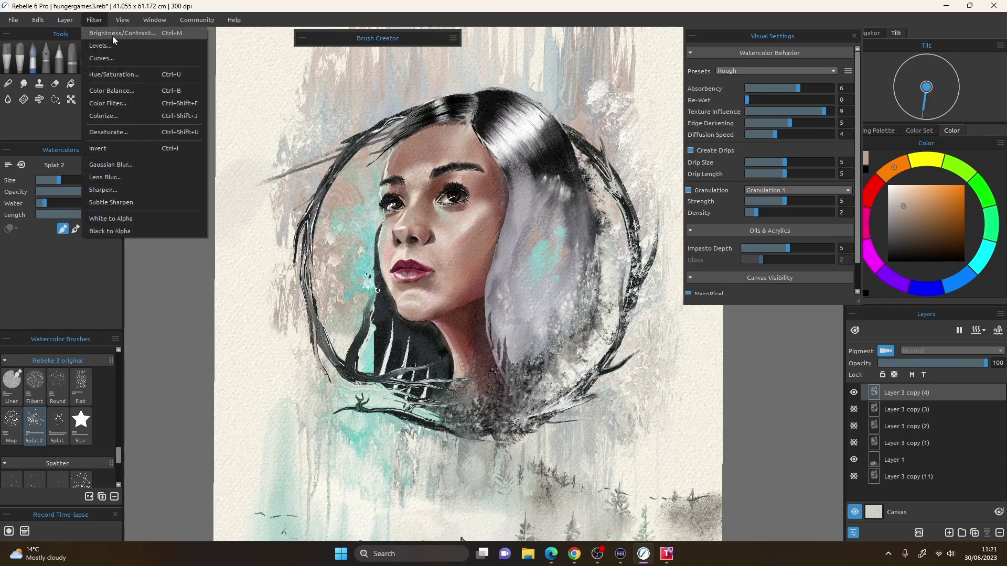
{"action": "left_click", "coordinate": [122, 75]}
{"action": "left_click_drag", "start_coordinate": [173, 243], "coordinate": [721, 340]}
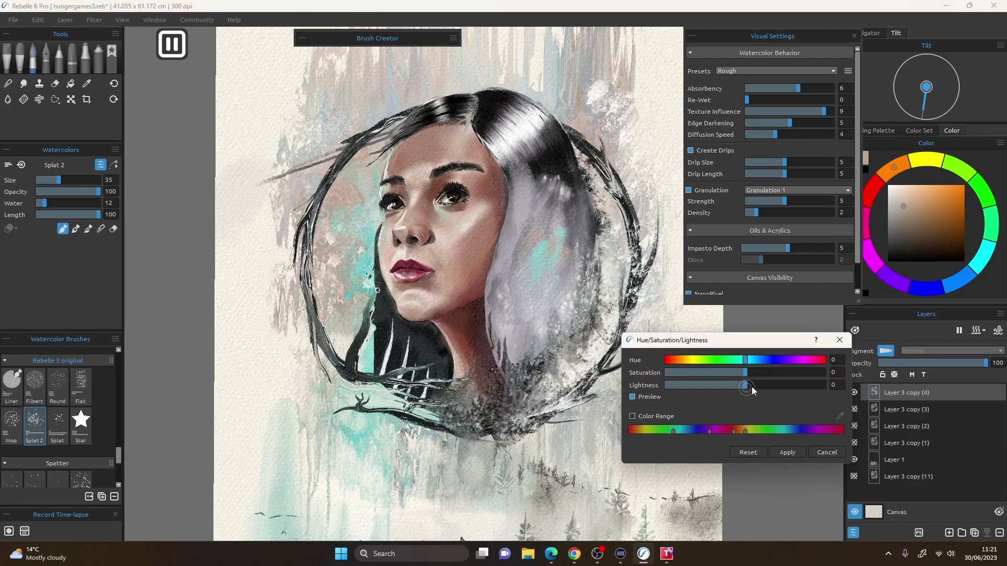
{"action": "left_click_drag", "start_coordinate": [750, 385], "coordinate": [764, 385]}
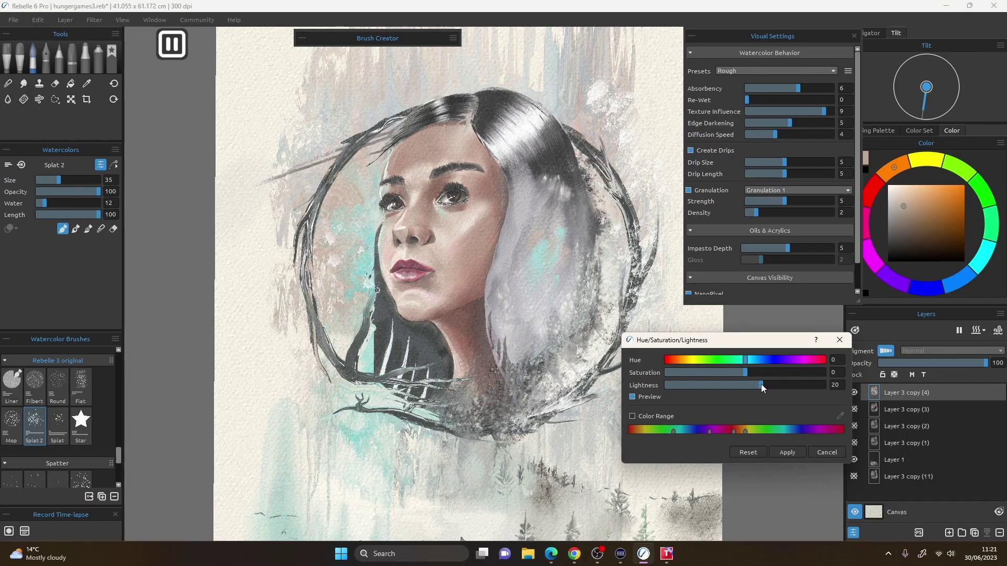
{"action": "left_click_drag", "start_coordinate": [760, 385], "coordinate": [754, 385]}
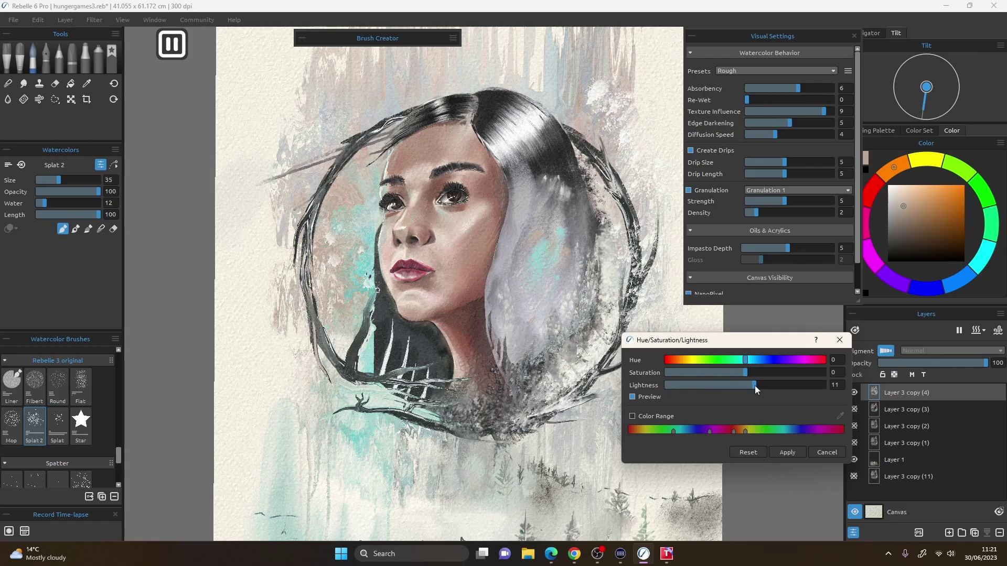
{"action": "mouse_move", "coordinate": [750, 385]}
{"action": "left_mouse_down"}
{"action": "mouse_move", "coordinate": [700, 388]}
{"action": "mouse_move", "coordinate": [756, 384]}
{"action": "left_mouse_up"}
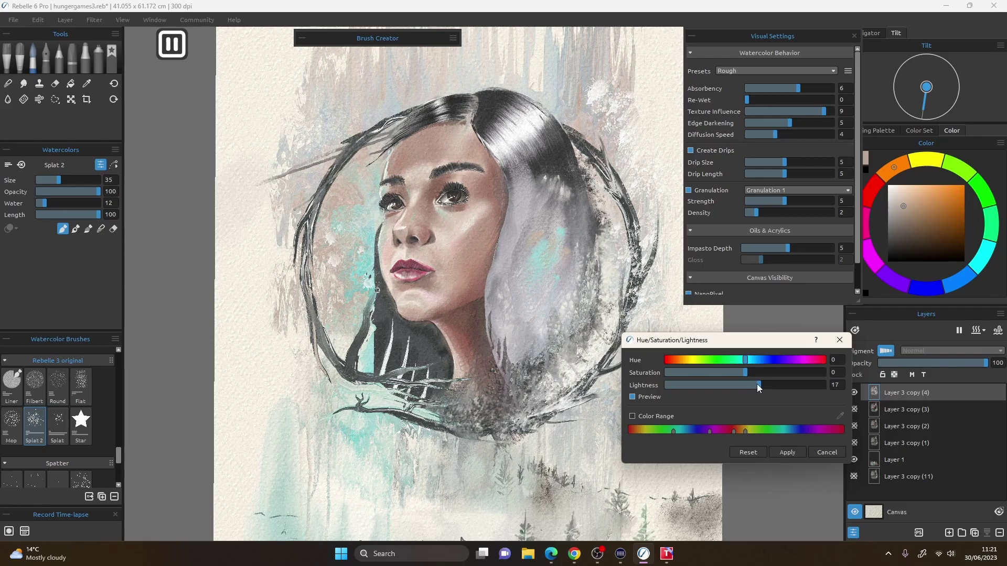
- Preview the layer with Saturation at -100 and Lightness down to -100, and return Lightness to 0
{"action": "mouse_move", "coordinate": [756, 384]}
{"action": "left_mouse_down"}
{"action": "mouse_move", "coordinate": [757, 375]}
{"action": "mouse_move", "coordinate": [781, 376]}
{"action": "mouse_move", "coordinate": [655, 378]}
{"action": "left_mouse_up"}
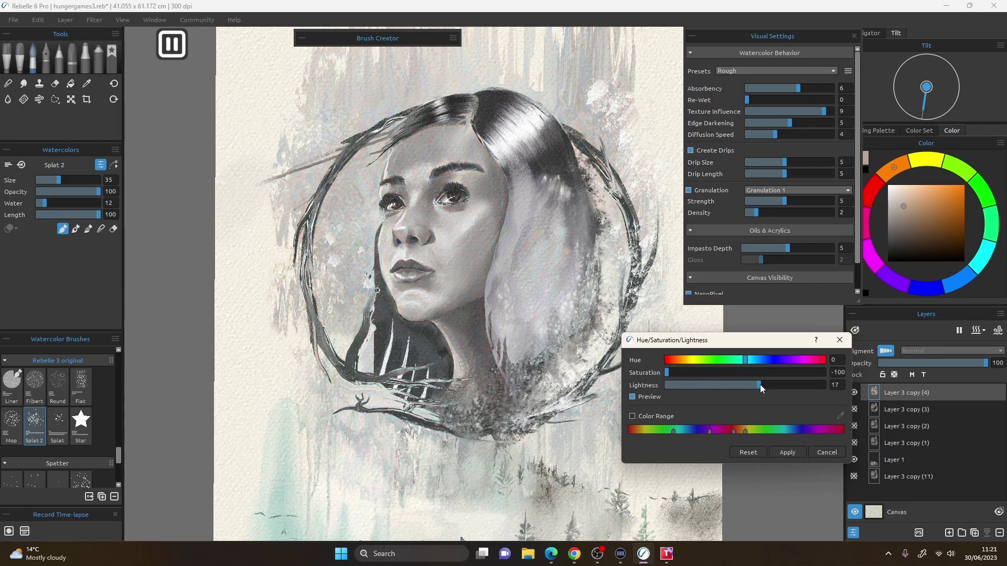
{"action": "left_click_drag", "start_coordinate": [746, 387], "coordinate": [744, 386]}
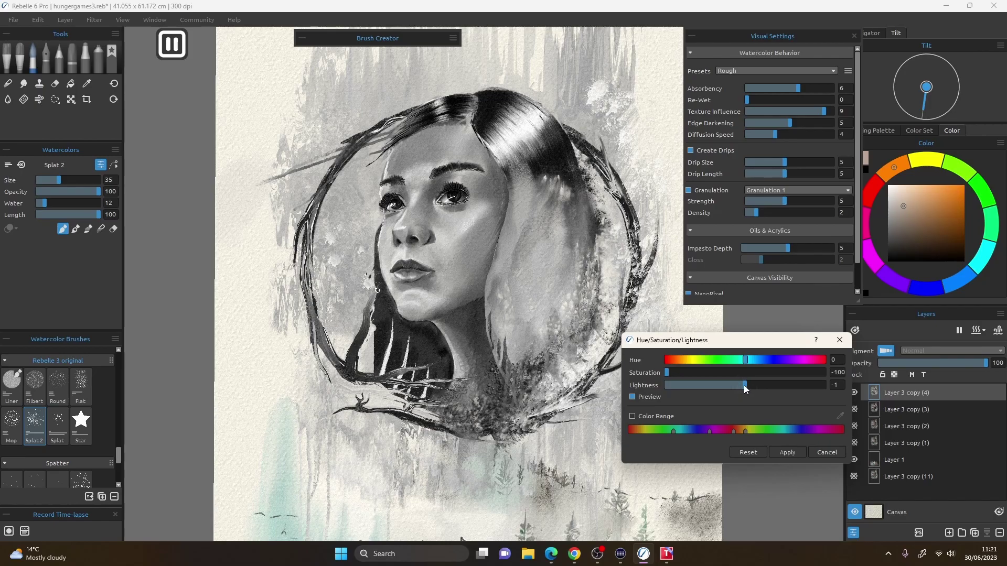
{"action": "left_click", "coordinate": [692, 385]}
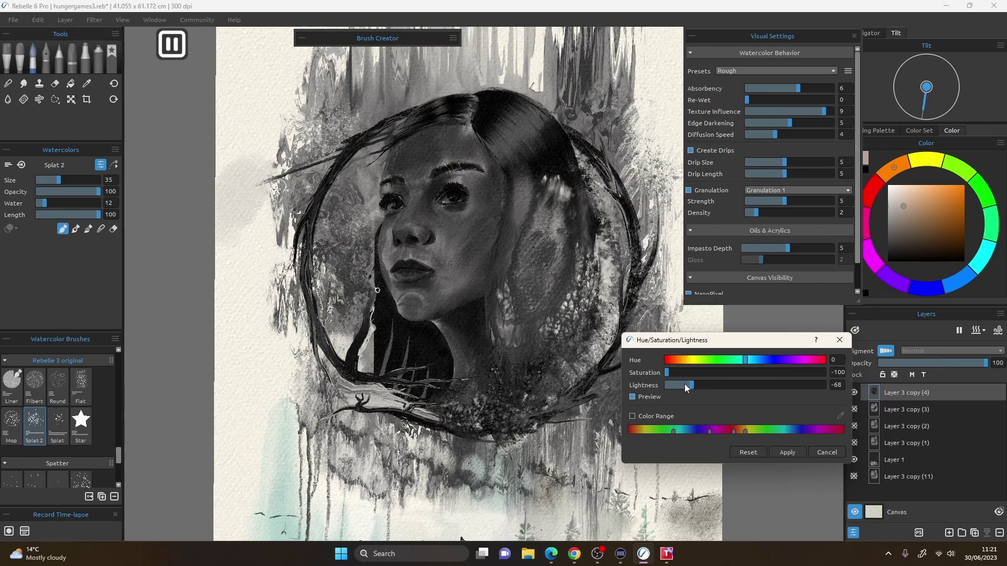
{"action": "left_click_drag", "start_coordinate": [689, 385], "coordinate": [665, 388]}
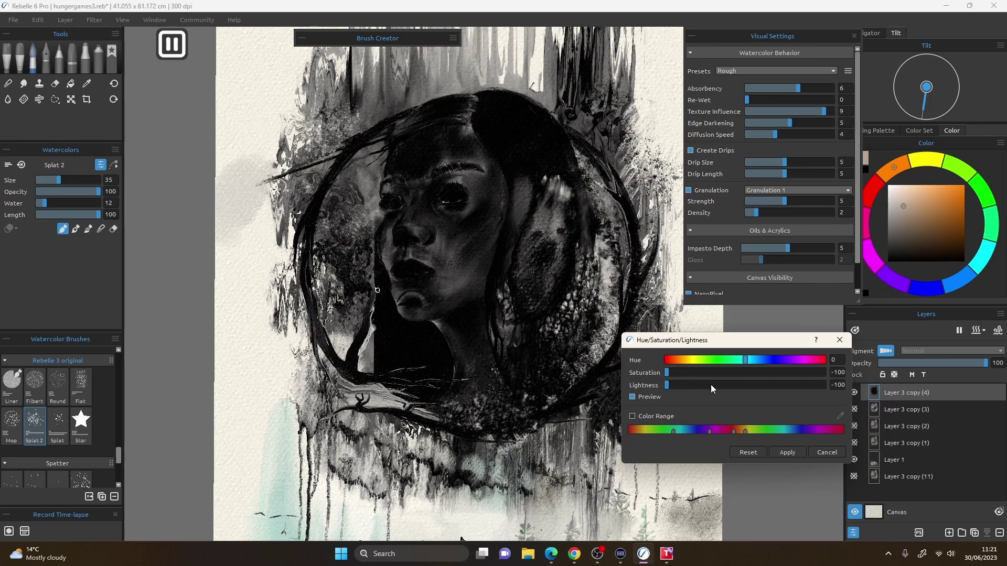
{"action": "left_click", "coordinate": [695, 385]}
{"action": "left_click_drag", "start_coordinate": [698, 385], "coordinate": [666, 376]}
{"action": "left_click", "coordinate": [749, 452]}
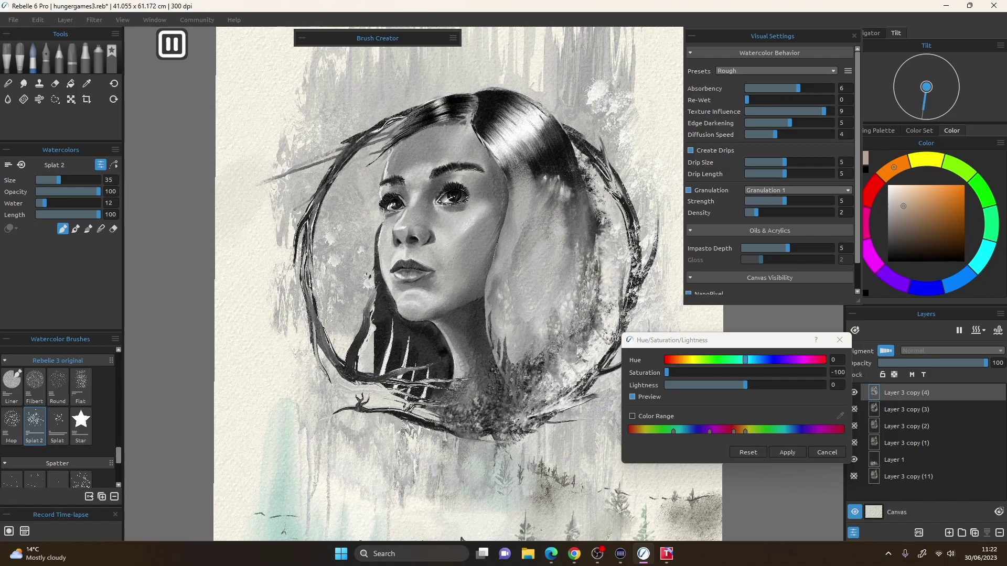
- Compare the greyscale portrait with the colored landscape below it, and reset and cancel the Hue/Saturation/Lightness adjustment
{"action": "left_click_drag", "start_coordinate": [447, 346], "coordinate": [421, 213]}
{"action": "scroll", "coordinate": [444, 245], "scroll_direction": "down", "scroll_amount": 1}
{"action": "left_click_drag", "start_coordinate": [444, 245], "coordinate": [452, 286]}
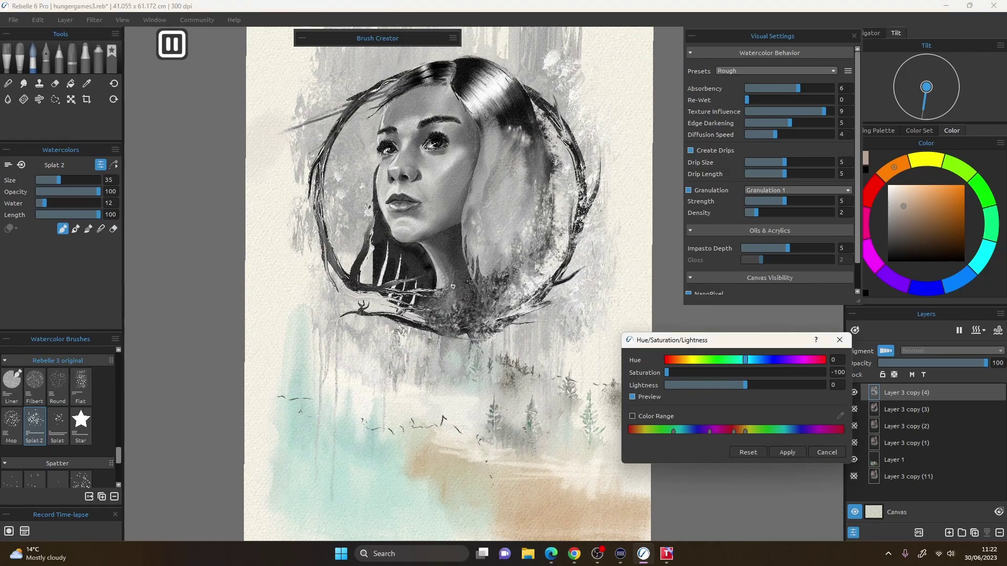
{"action": "left_click", "coordinate": [897, 460]}
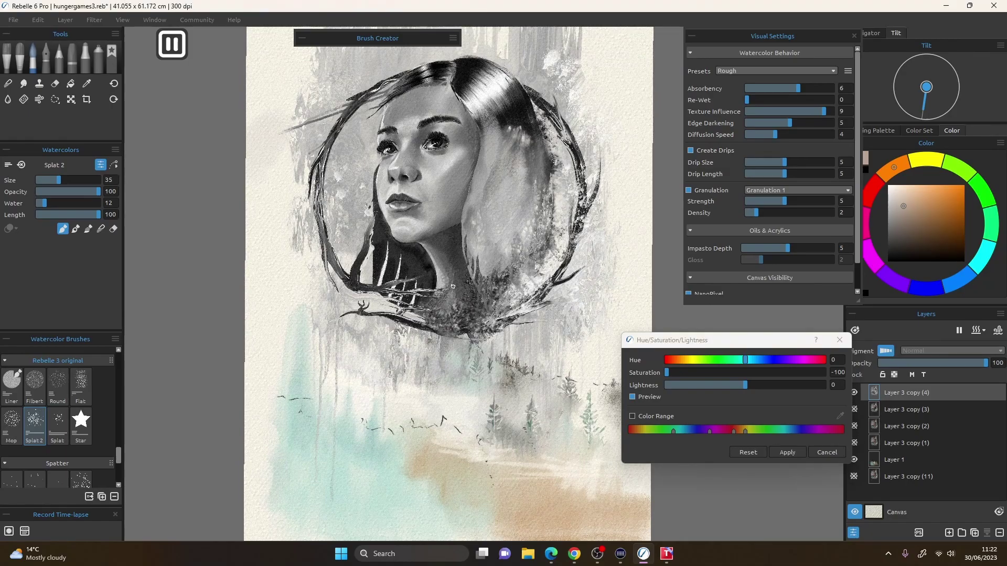
{"action": "left_click", "coordinate": [763, 449]}
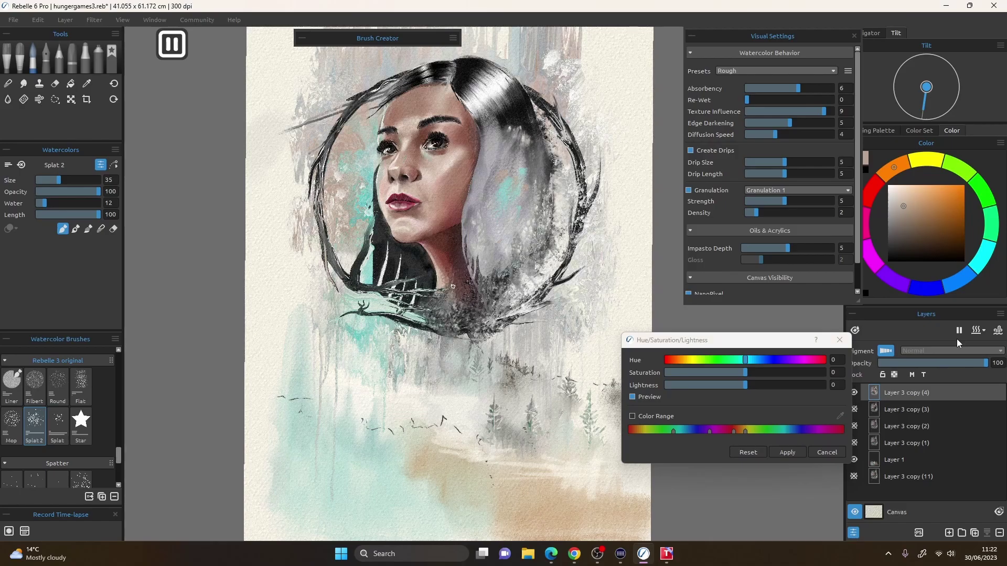
{"action": "scroll", "coordinate": [425, 179], "scroll_direction": "up", "scroll_amount": 3}
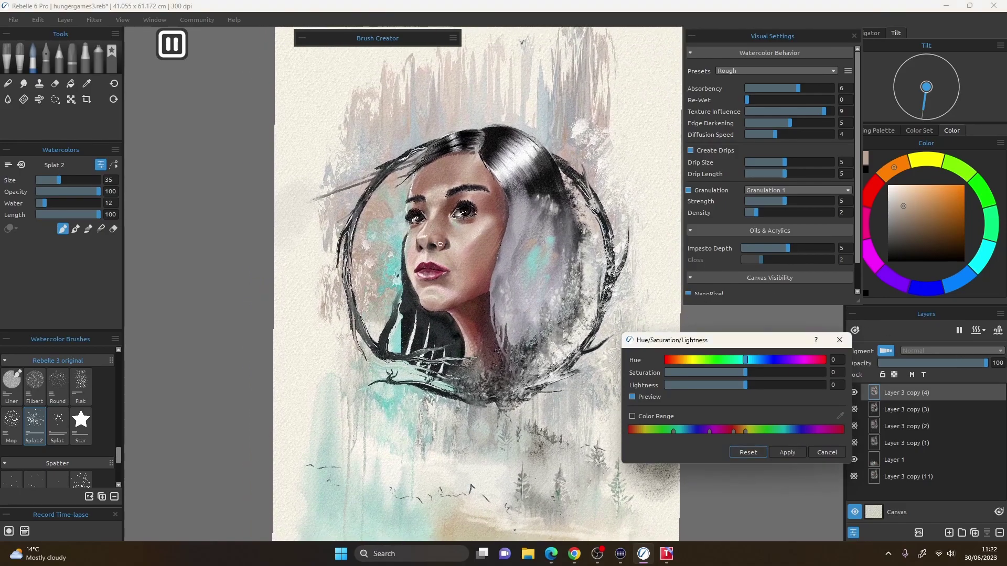
{"action": "left_click", "coordinate": [710, 245]}
{"action": "left_click", "coordinate": [834, 451]}
- Choose the Granulation 3 watercolor brush and set its size to 90
{"action": "left_click_drag", "start_coordinate": [120, 456], "coordinate": [118, 480]}
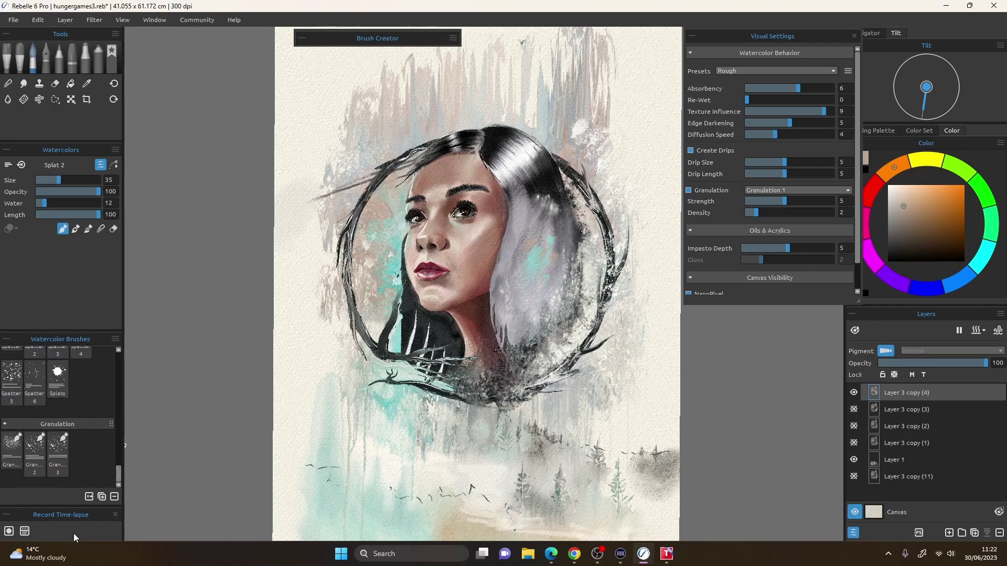
{"action": "left_click", "coordinate": [58, 452]}
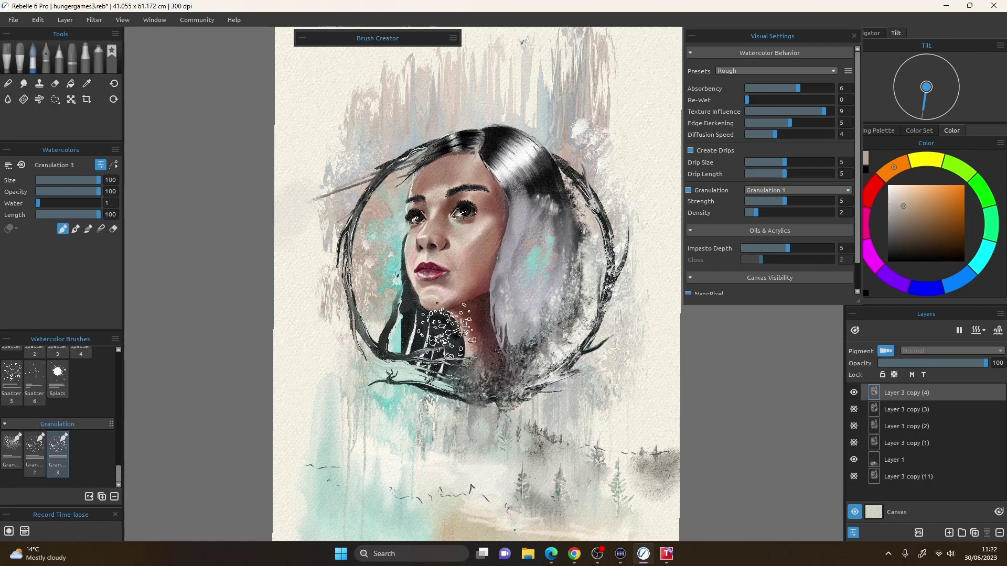
{"action": "key", "text": "bracketleft"}
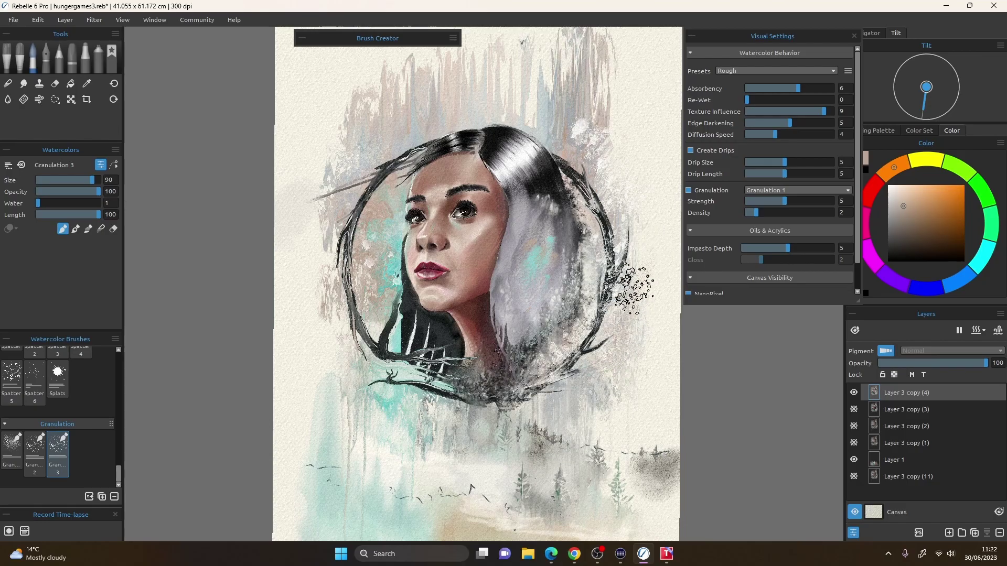
{"action": "scroll", "coordinate": [648, 293], "scroll_direction": "up", "scroll_amount": 2}
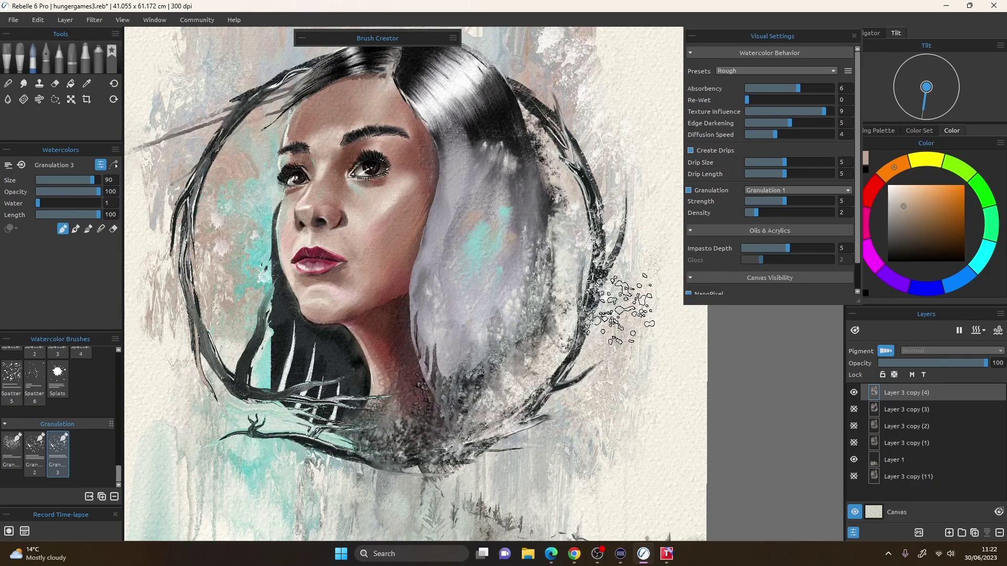
{"action": "scroll", "coordinate": [575, 367], "scroll_direction": "up", "scroll_amount": 4}
{"action": "scroll", "coordinate": [564, 381], "scroll_direction": "down", "scroll_amount": 4}
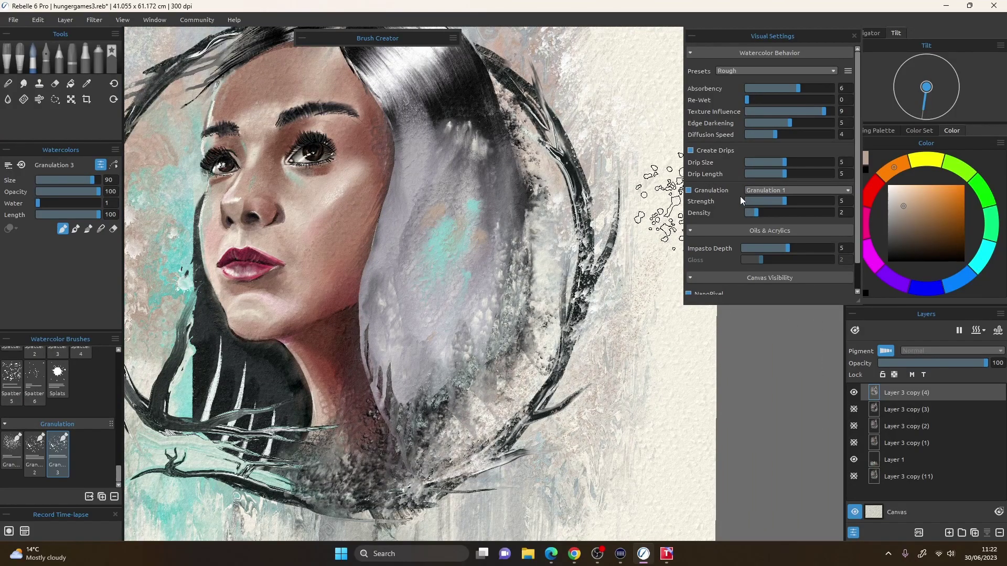
{"action": "scroll", "coordinate": [590, 353], "scroll_direction": "down", "scroll_amount": 3}
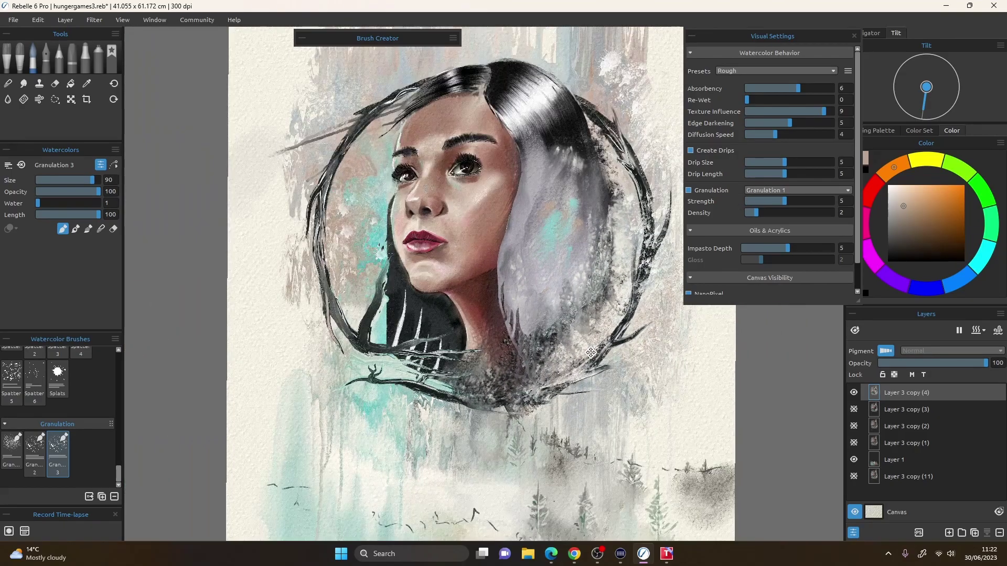
{"action": "left_click_drag", "start_coordinate": [590, 353], "coordinate": [522, 388]}
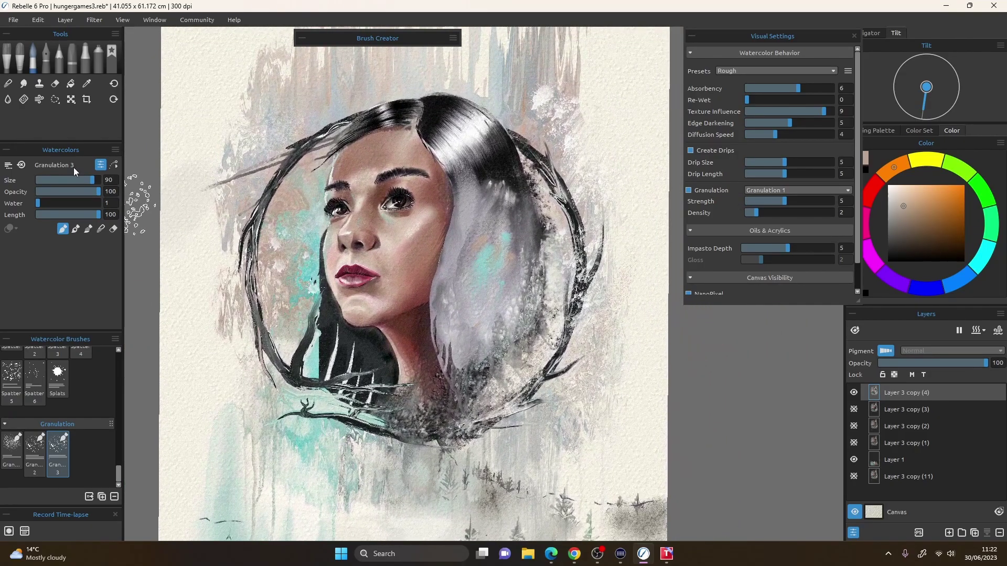
- Duplicate Layer 3 copy (4), and prepare the Granulation 3 brush with Water at 100 and a dark color sampled from the hair
{"action": "left_click", "coordinate": [974, 533]}
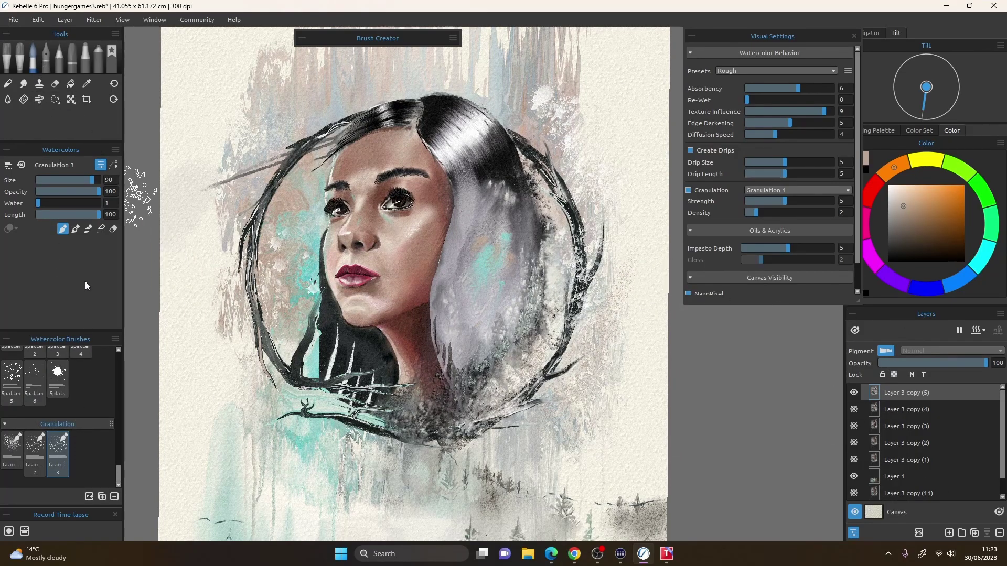
{"action": "left_click_drag", "start_coordinate": [66, 204], "coordinate": [124, 204]}
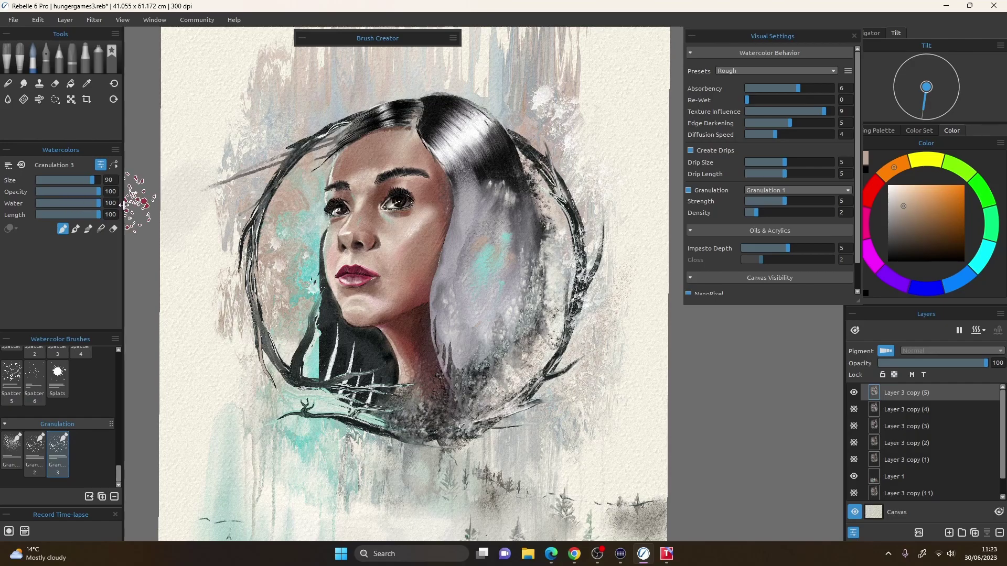
{"action": "key", "text": "i"}
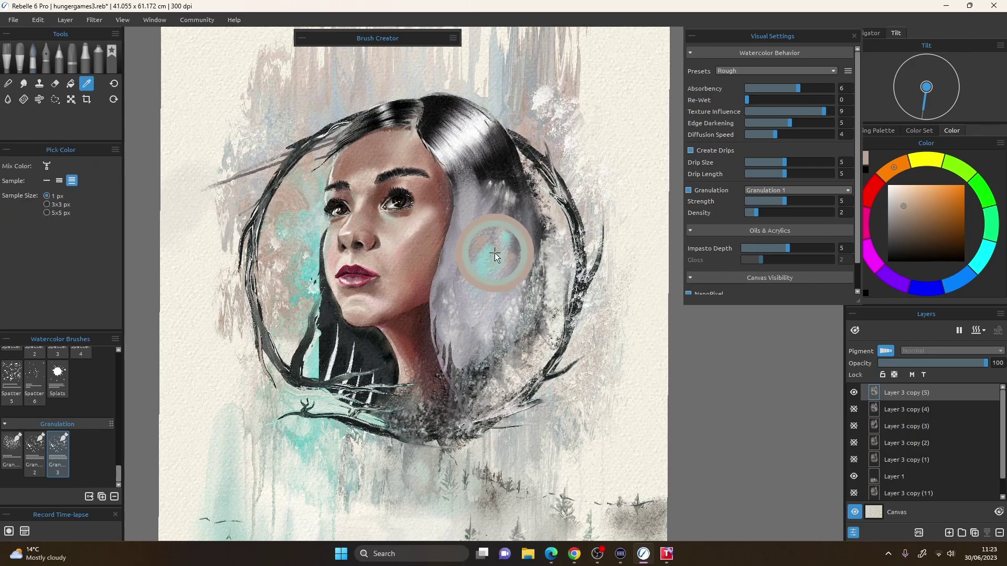
{"action": "left_click", "coordinate": [492, 171]}
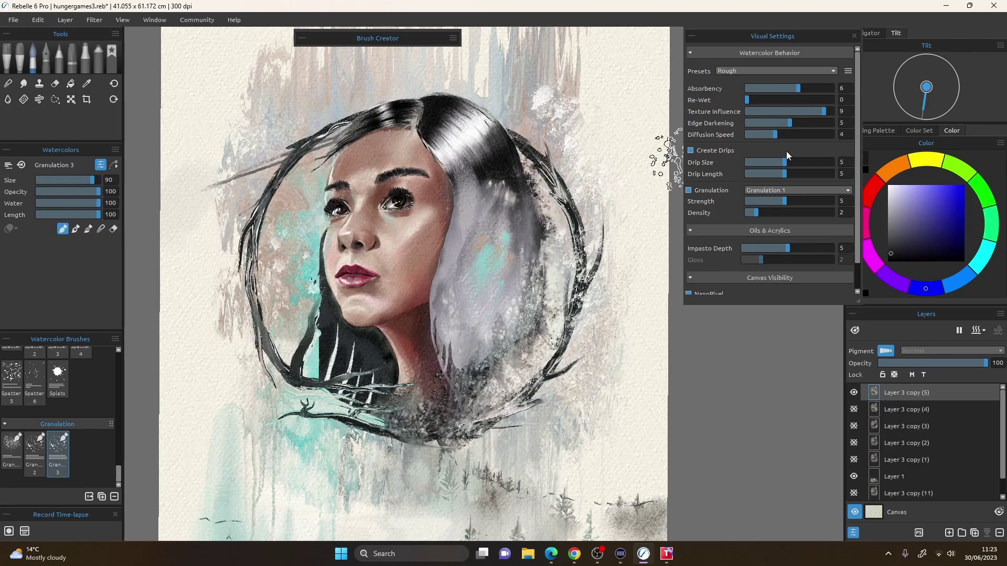
- Set the granulation Strength and Density to 10 and paint a dark granulated patch over the lavender part of the hair
{"action": "left_click_drag", "start_coordinate": [784, 201], "coordinate": [832, 206]}
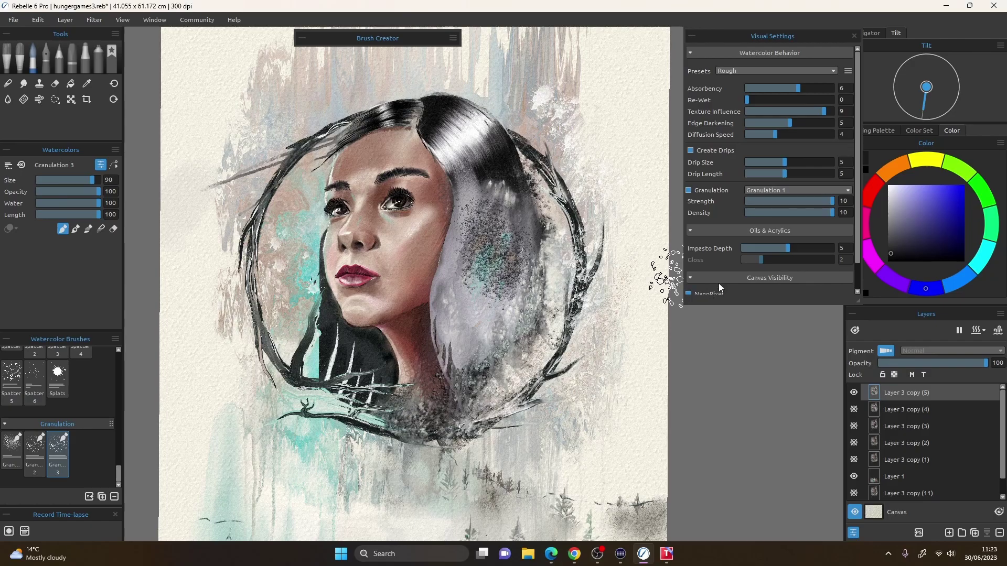
{"action": "scroll", "coordinate": [477, 265], "scroll_direction": "up", "scroll_amount": 7}
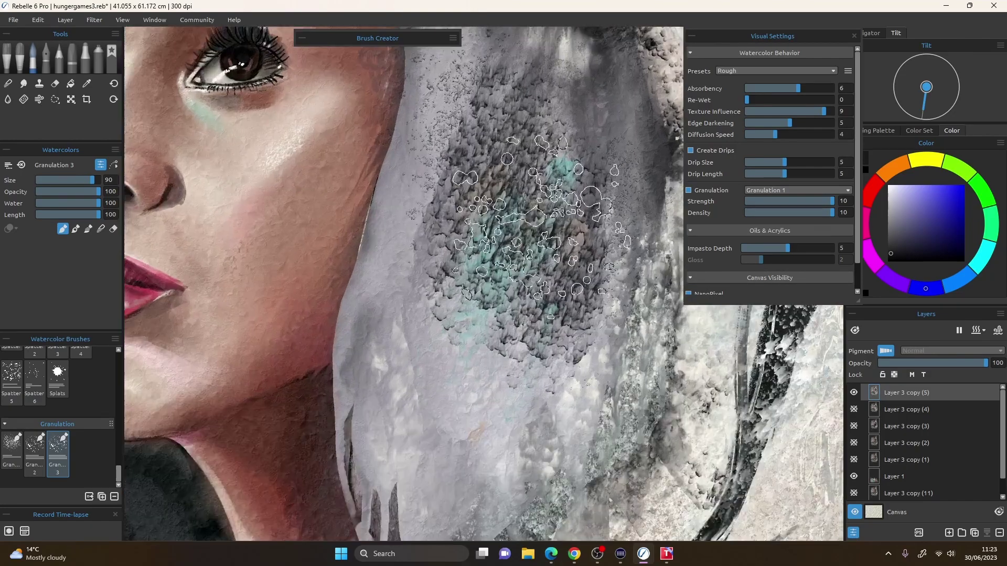
{"action": "left_click_drag", "start_coordinate": [603, 181], "coordinate": [568, 213]}
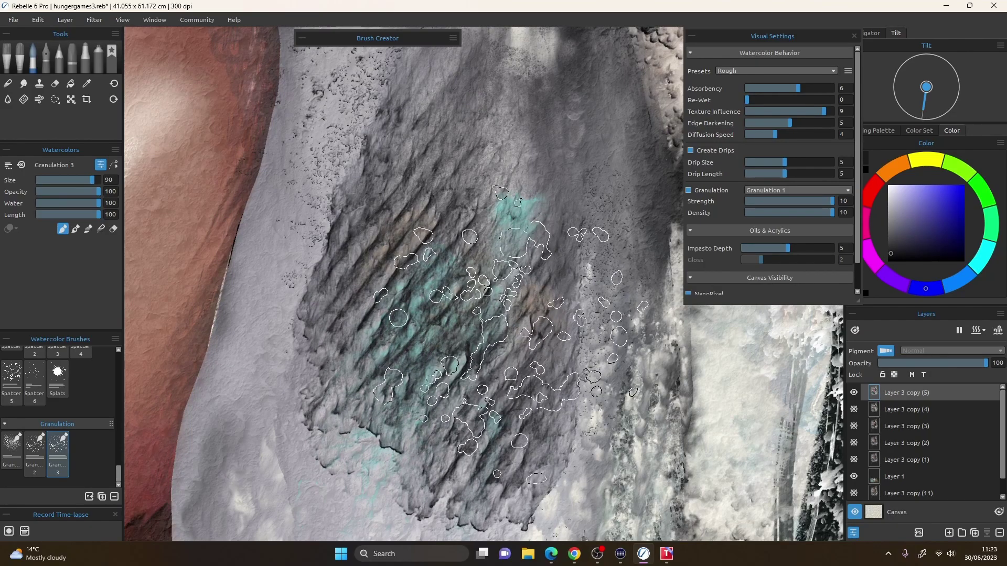
{"action": "scroll", "coordinate": [506, 346], "scroll_direction": "down", "scroll_amount": 3}
{"action": "scroll", "coordinate": [503, 343], "scroll_direction": "down", "scroll_amount": 4}
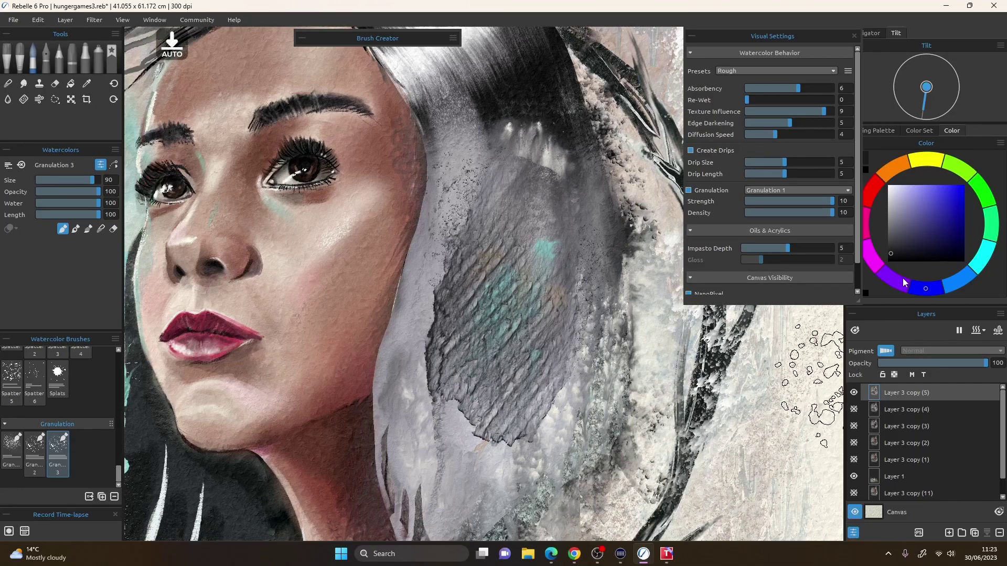
{"action": "mouse_move", "coordinate": [533, 379]}
{"action": "left_mouse_down"}
{"action": "mouse_move", "coordinate": [549, 284]}
{"action": "mouse_move", "coordinate": [541, 338]}
{"action": "left_mouse_up"}
{"action": "scroll", "coordinate": [554, 290], "scroll_direction": "down", "scroll_amount": 3}
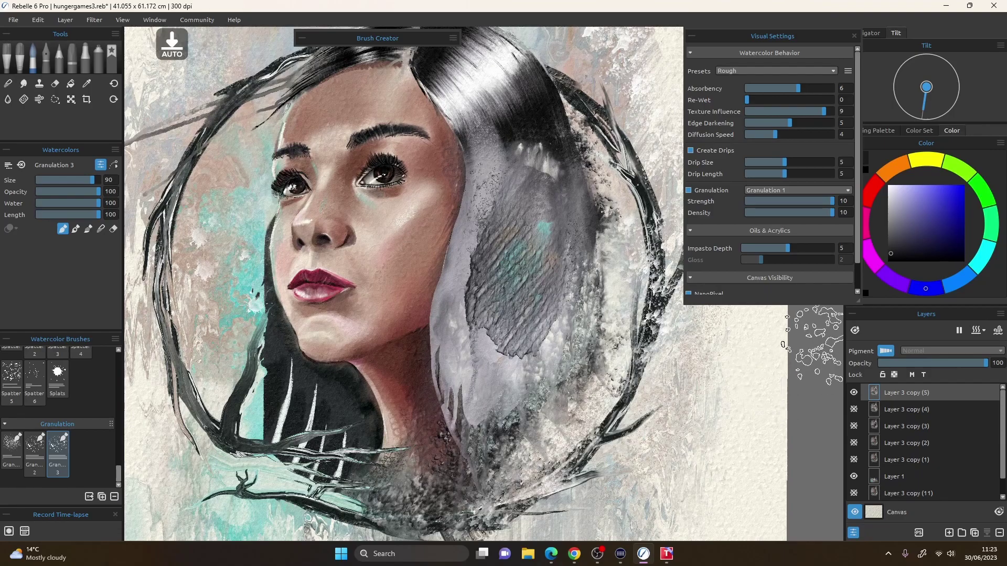
- Paint with the Mop 2 brush, using lavender over the granulated patch and a dark tone sampled from the hair along its lower outer edge
{"action": "scroll", "coordinate": [119, 461], "scroll_direction": "up", "scroll_amount": 10}
{"action": "left_click", "coordinate": [35, 375]}
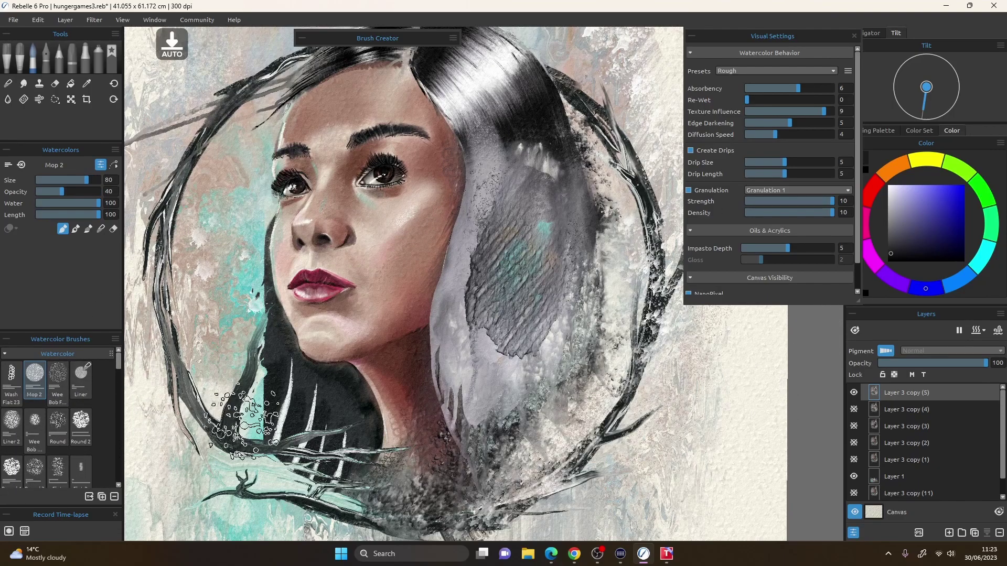
{"action": "mouse_move", "coordinate": [663, 325]}
{"action": "left_mouse_down"}
{"action": "mouse_move", "coordinate": [510, 289]}
{"action": "mouse_move", "coordinate": [494, 293]}
{"action": "mouse_move", "coordinate": [561, 346]}
{"action": "mouse_move", "coordinate": [531, 334]}
{"action": "mouse_move", "coordinate": [535, 327]}
{"action": "mouse_move", "coordinate": [538, 335]}
{"action": "mouse_move", "coordinate": [493, 335]}
{"action": "left_mouse_up"}
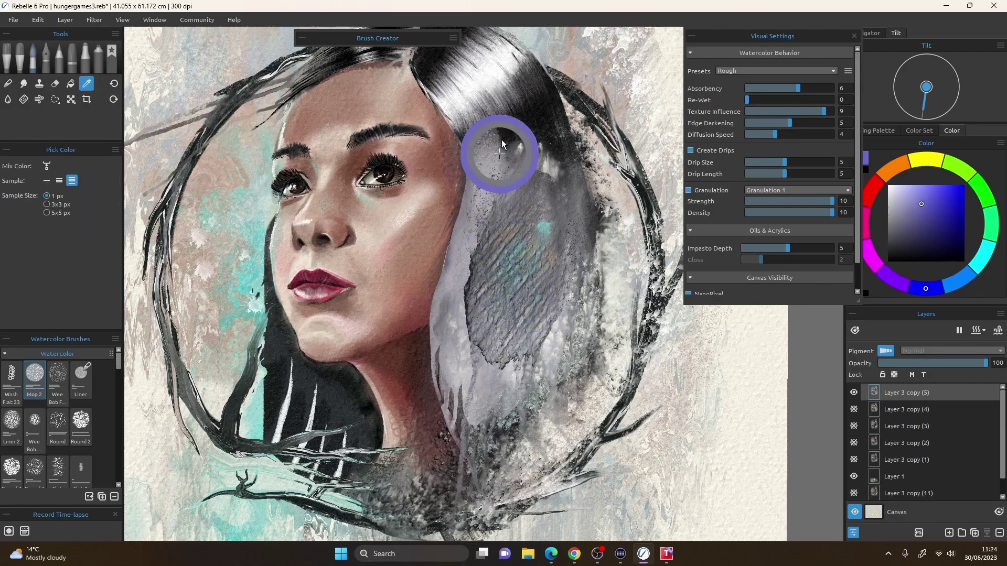
{"action": "left_click", "coordinate": [499, 158], "text": "alt"}
{"action": "mouse_move", "coordinate": [603, 351]}
{"action": "left_mouse_down"}
{"action": "mouse_move", "coordinate": [582, 362]}
{"action": "mouse_move", "coordinate": [594, 371]}
{"action": "left_mouse_up"}
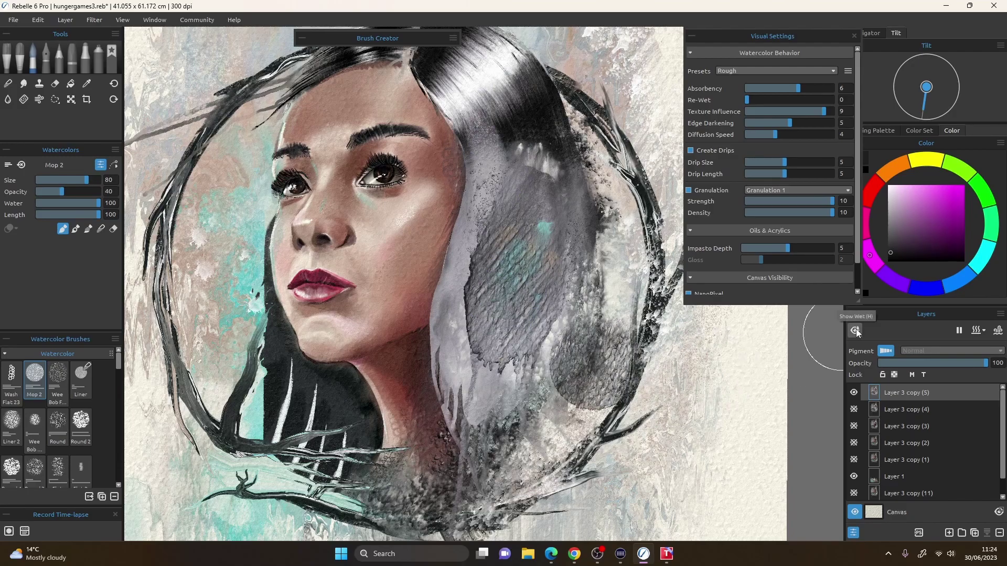
{"action": "scroll", "coordinate": [589, 365], "scroll_direction": "up", "scroll_amount": 4}
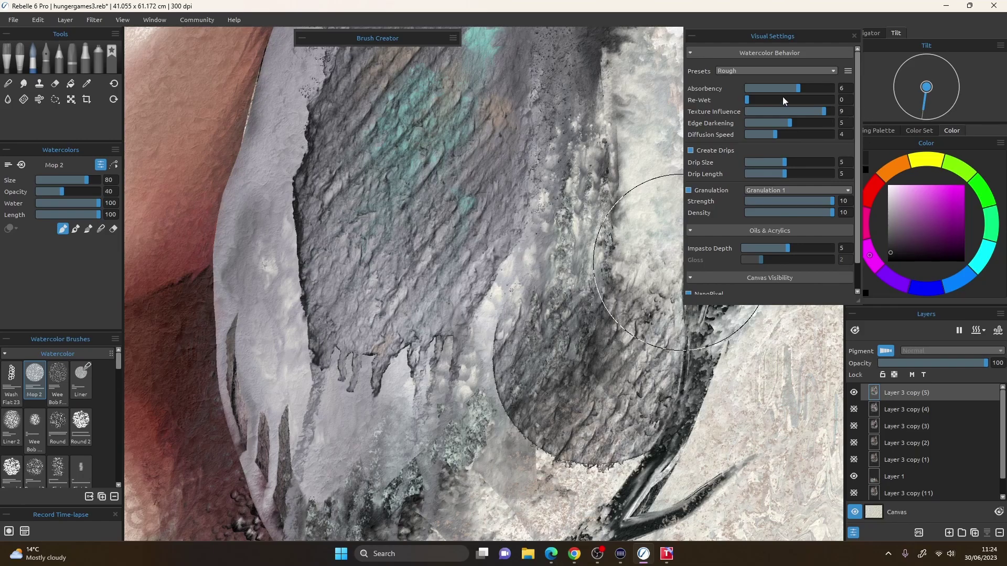
- Set Re-Wet and Diffusion Speed to 10 and rework the dark patch in the lower hair with the Mop 2 brush
{"action": "left_click_drag", "start_coordinate": [784, 100], "coordinate": [834, 100]}
{"action": "scroll", "coordinate": [692, 373], "scroll_direction": "down", "scroll_amount": 3}
{"action": "left_click_drag", "start_coordinate": [685, 373], "coordinate": [578, 357]}
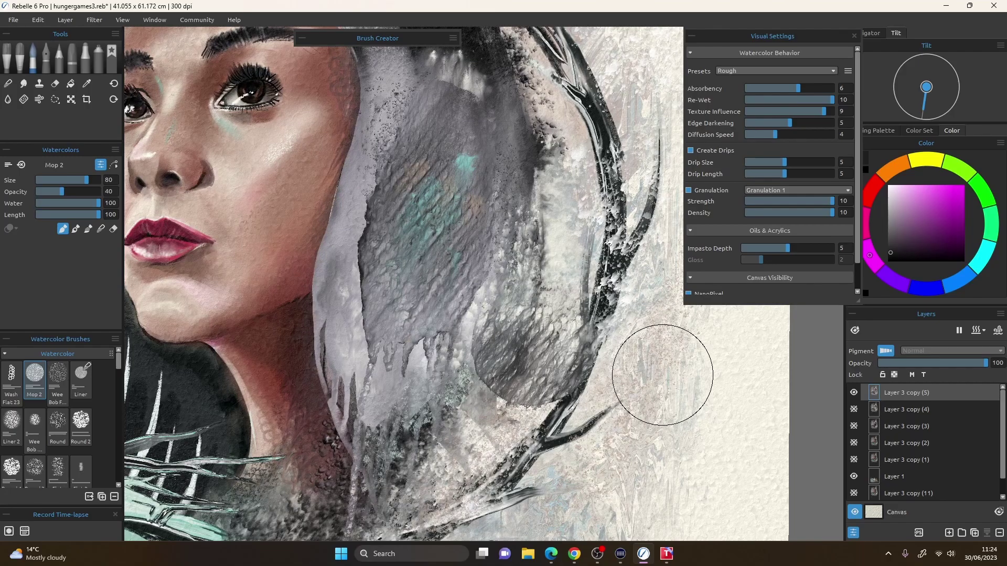
{"action": "left_click_drag", "start_coordinate": [775, 134], "coordinate": [794, 135]}
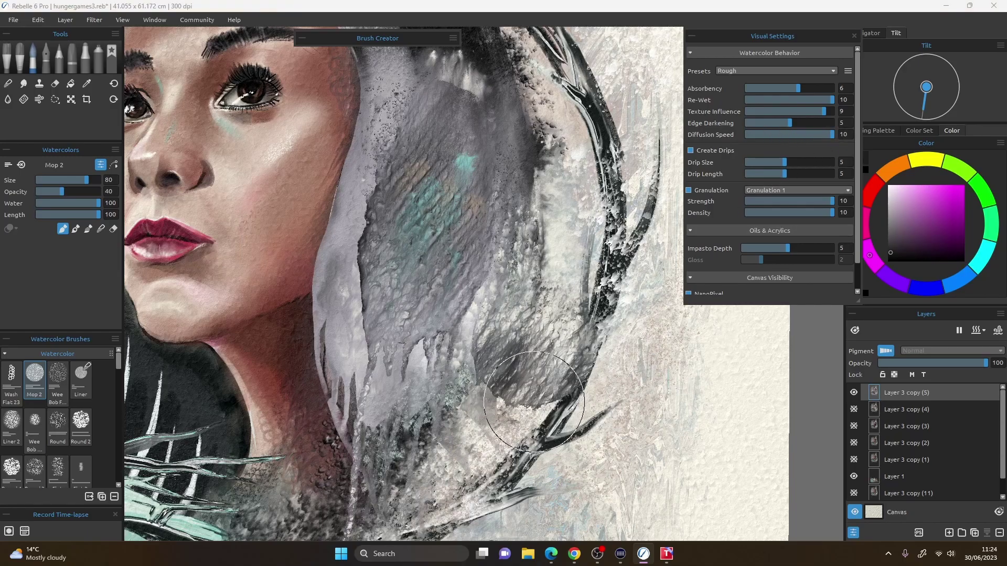
- Examine up close how the wet paint granulates, diffuses and drips across the lower hair and the branch ring
{"action": "scroll", "coordinate": [525, 414], "scroll_direction": "up", "scroll_amount": 5}
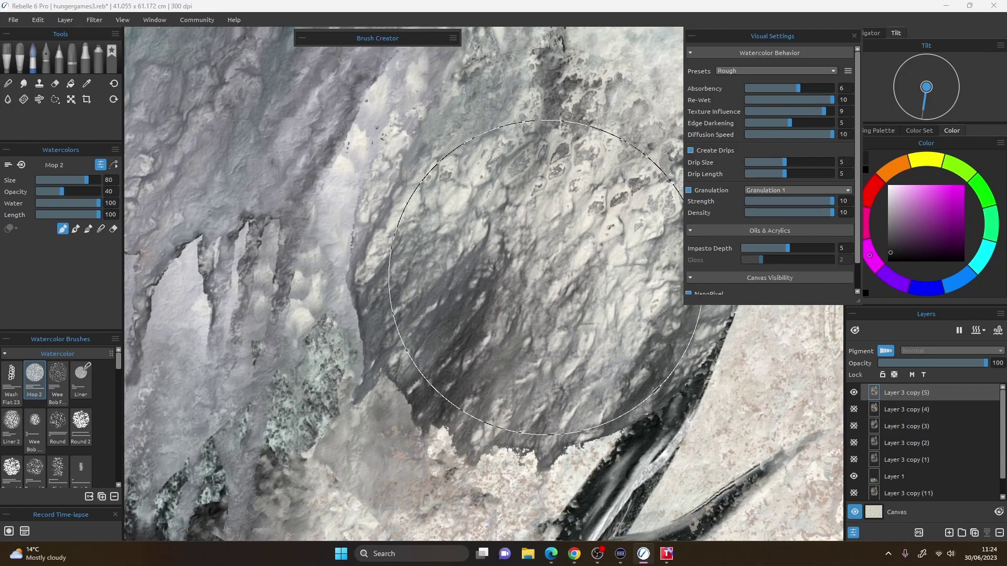
{"action": "scroll", "coordinate": [569, 207], "scroll_direction": "down", "scroll_amount": 2}
{"action": "scroll", "coordinate": [582, 212], "scroll_direction": "up", "scroll_amount": 3}
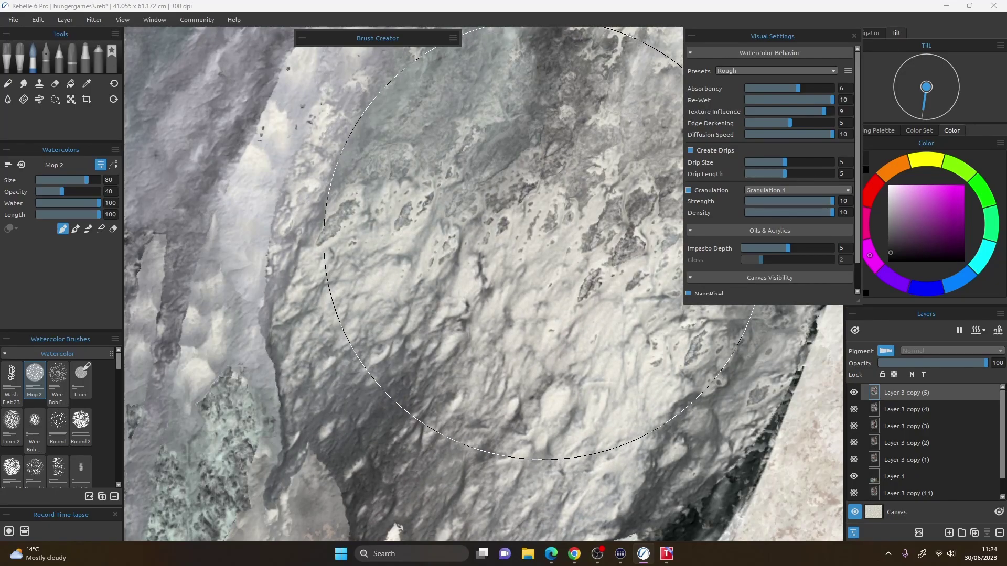
{"action": "scroll", "coordinate": [504, 241], "scroll_direction": "up", "scroll_amount": 2}
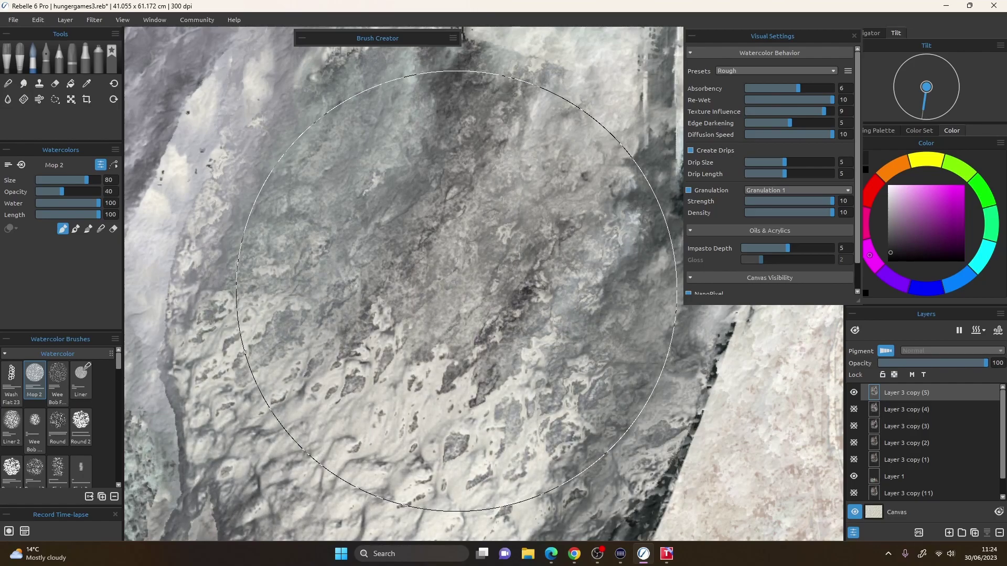
{"action": "scroll", "coordinate": [456, 291], "scroll_direction": "up", "scroll_amount": 2}
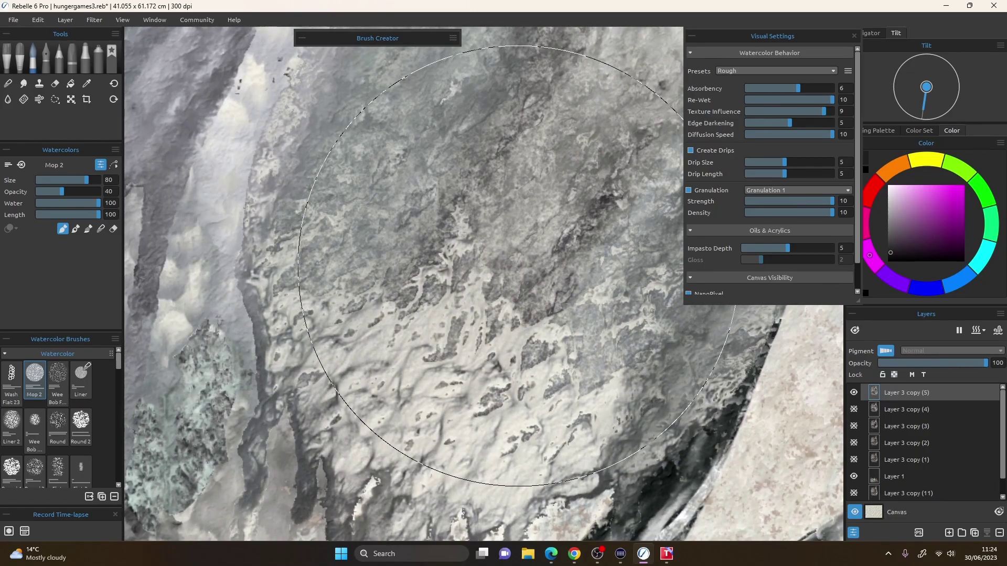
{"action": "scroll", "coordinate": [474, 236], "scroll_direction": "down", "scroll_amount": 3}
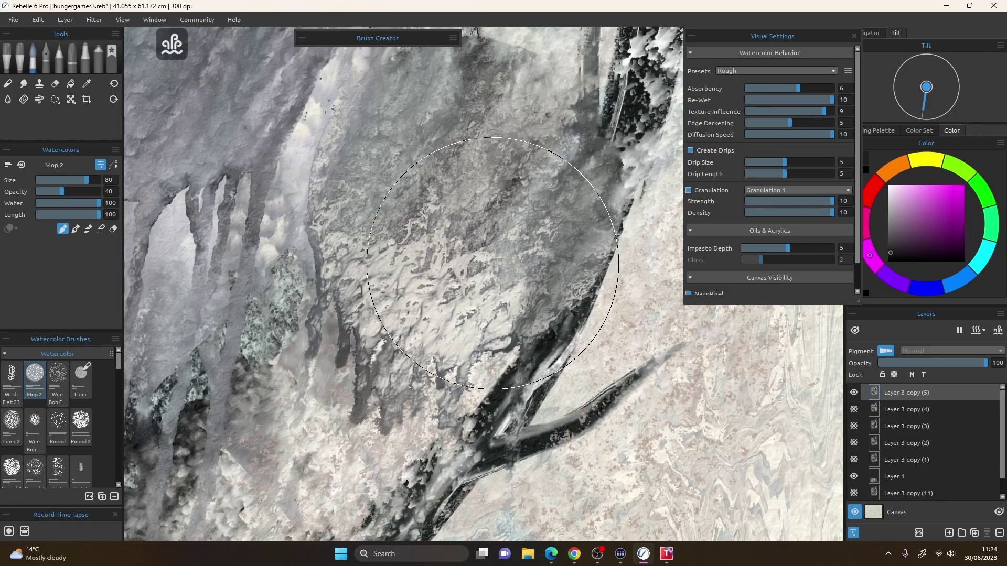
{"action": "scroll", "coordinate": [474, 247], "scroll_direction": "up", "scroll_amount": 2}
{"action": "scroll", "coordinate": [410, 223], "scroll_direction": "up", "scroll_amount": 1}
{"action": "scroll", "coordinate": [430, 219], "scroll_direction": "down", "scroll_amount": 2}
{"action": "scroll", "coordinate": [448, 215], "scroll_direction": "up", "scroll_amount": 1}
{"action": "scroll", "coordinate": [449, 215], "scroll_direction": "down", "scroll_amount": 3}
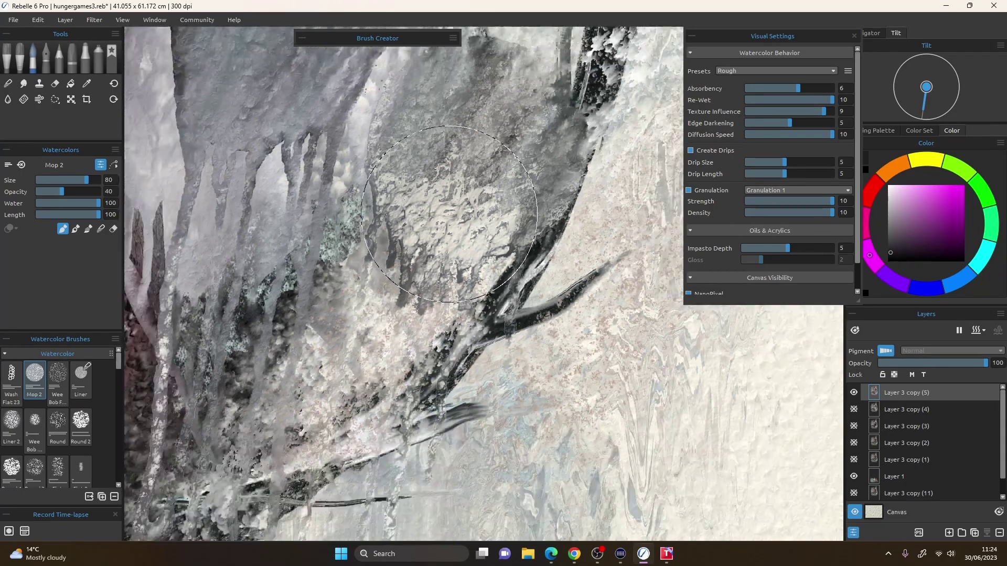
{"action": "scroll", "coordinate": [377, 364], "scroll_direction": "up", "scroll_amount": 2}
{"action": "scroll", "coordinate": [377, 364], "scroll_direction": "down", "scroll_amount": 2}
{"action": "scroll", "coordinate": [462, 367], "scroll_direction": "up", "scroll_amount": 1}
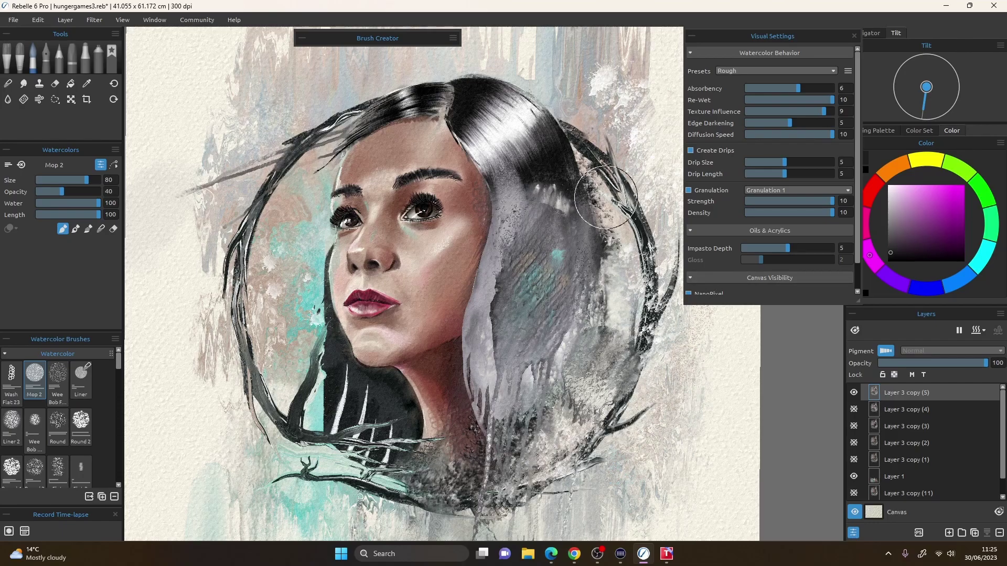
{"action": "left_click", "coordinate": [72, 59]}
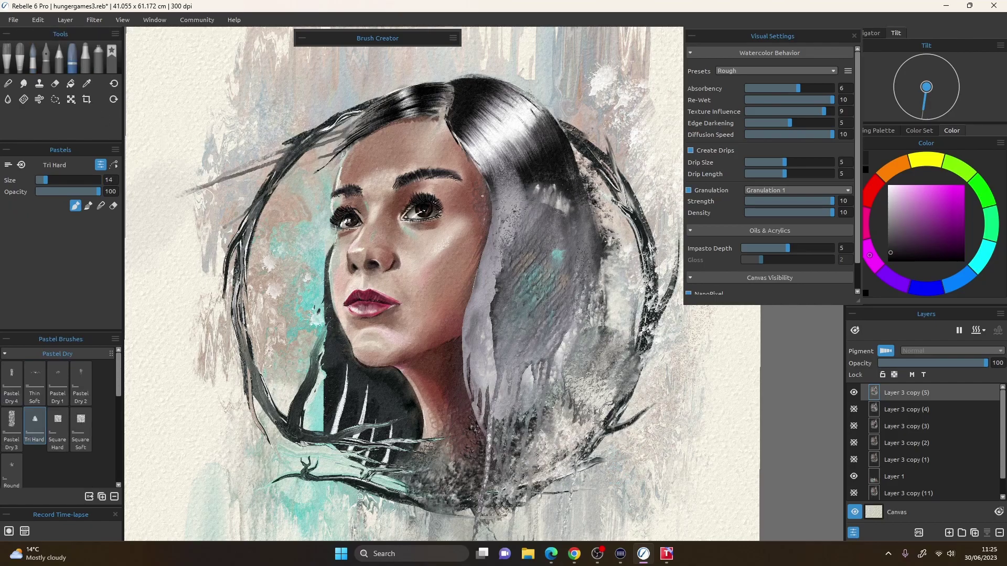
{"action": "key", "text": "bracketright"}
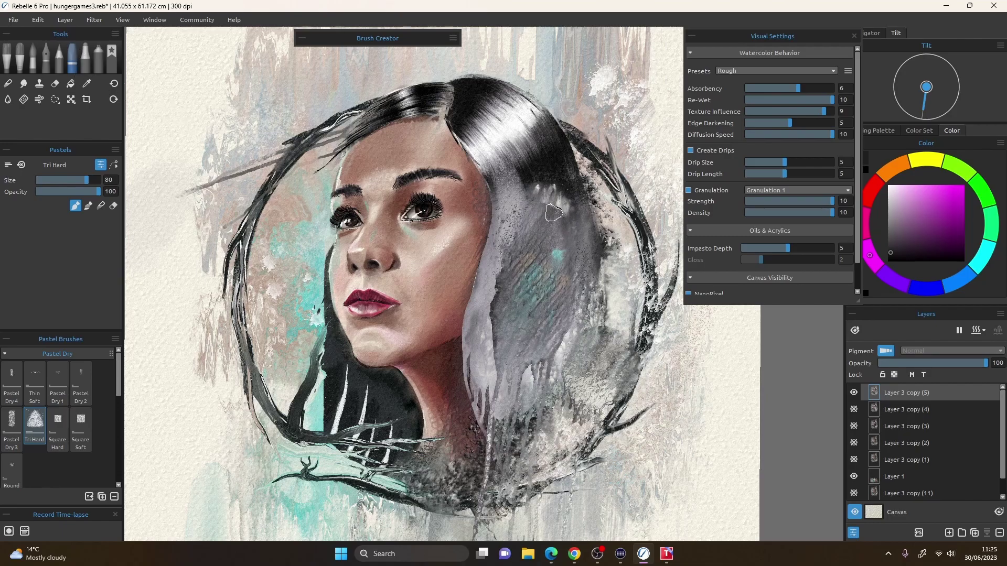
{"action": "left_click", "coordinate": [531, 164], "text": "alt"}
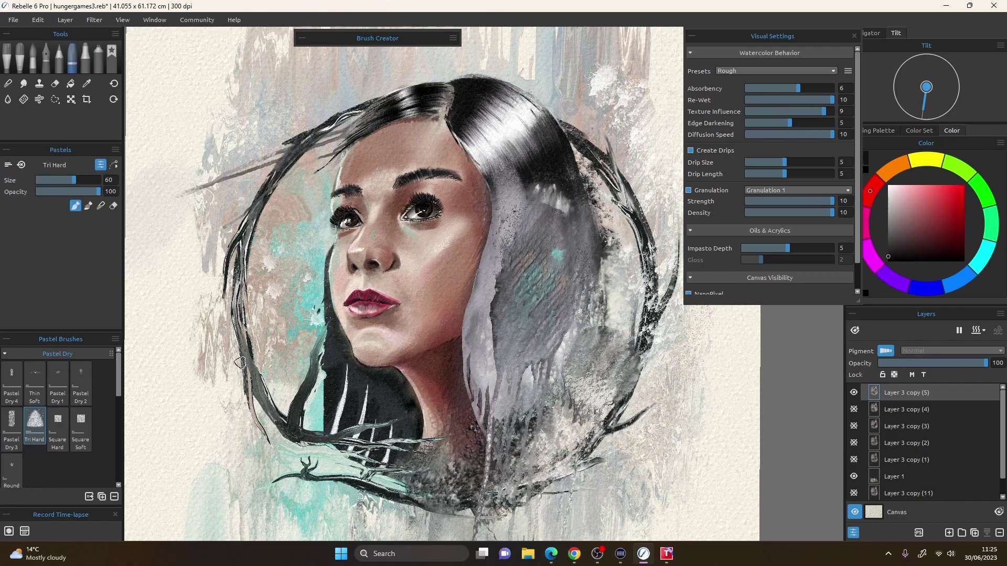
{"action": "key", "text": "bracketleft"}
- Choose the original Flat watercolor brush, sample a dark color from the hair and set the brush's Opacity to 100
{"action": "mouse_move", "coordinate": [116, 379]}
{"action": "left_mouse_down"}
{"action": "mouse_move", "coordinate": [105, 468]}
{"action": "mouse_move", "coordinate": [124, 346]}
{"action": "mouse_move", "coordinate": [123, 462]}
{"action": "left_mouse_up"}
{"action": "left_click", "coordinate": [37, 62]}
{"action": "scroll", "coordinate": [114, 429], "scroll_direction": "down", "scroll_amount": 1}
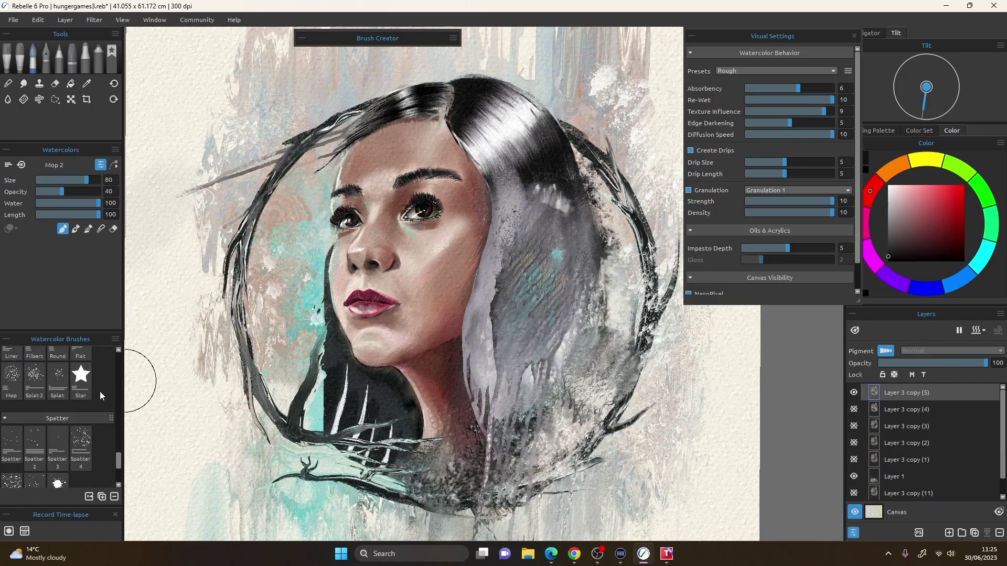
{"action": "scroll", "coordinate": [116, 356], "scroll_direction": "up", "scroll_amount": 1}
{"action": "left_click", "coordinate": [80, 365]}
{"action": "key", "text": "i"}
{"action": "left_click", "coordinate": [476, 99]}
{"action": "left_click_drag", "start_coordinate": [60, 192], "coordinate": [95, 197]}
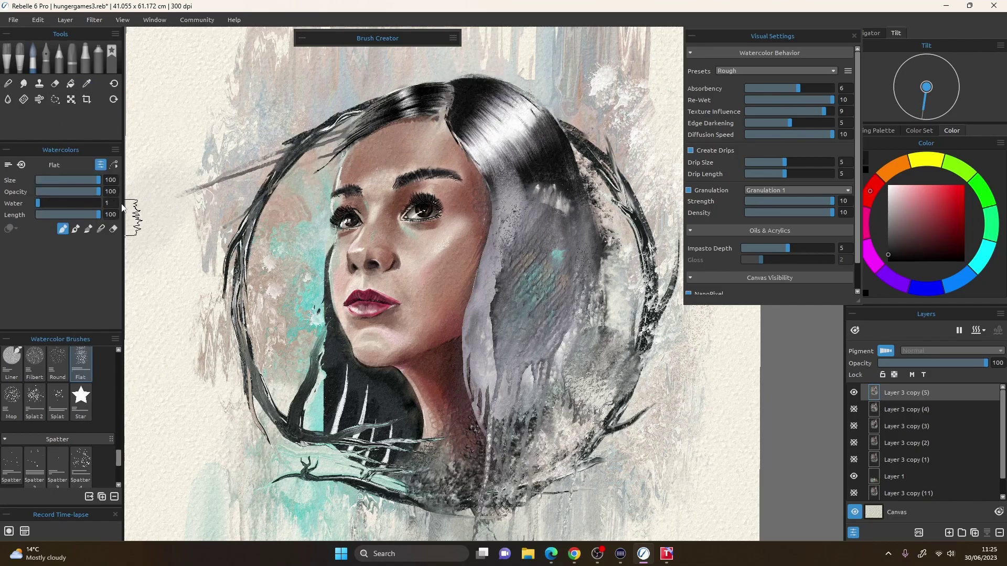
- Set the Flat brush's size to 80 and paint dark strokes where the black hair meets the lavender section
{"action": "key", "text": "bracketleft"}
{"action": "key", "text": "bracketleft"}
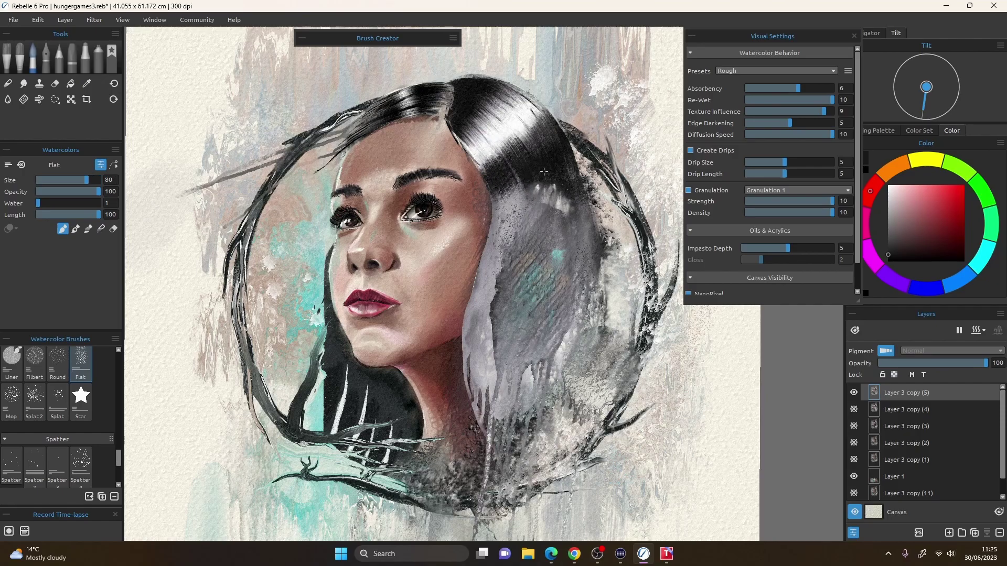
{"action": "mouse_move", "coordinate": [502, 187]}
{"action": "left_mouse_down"}
{"action": "mouse_move", "coordinate": [501, 246]}
{"action": "mouse_move", "coordinate": [499, 180]}
{"action": "mouse_move", "coordinate": [528, 216]}
{"action": "mouse_move", "coordinate": [520, 178]}
{"action": "mouse_move", "coordinate": [545, 235]}
{"action": "mouse_move", "coordinate": [537, 165]}
{"action": "left_mouse_up"}
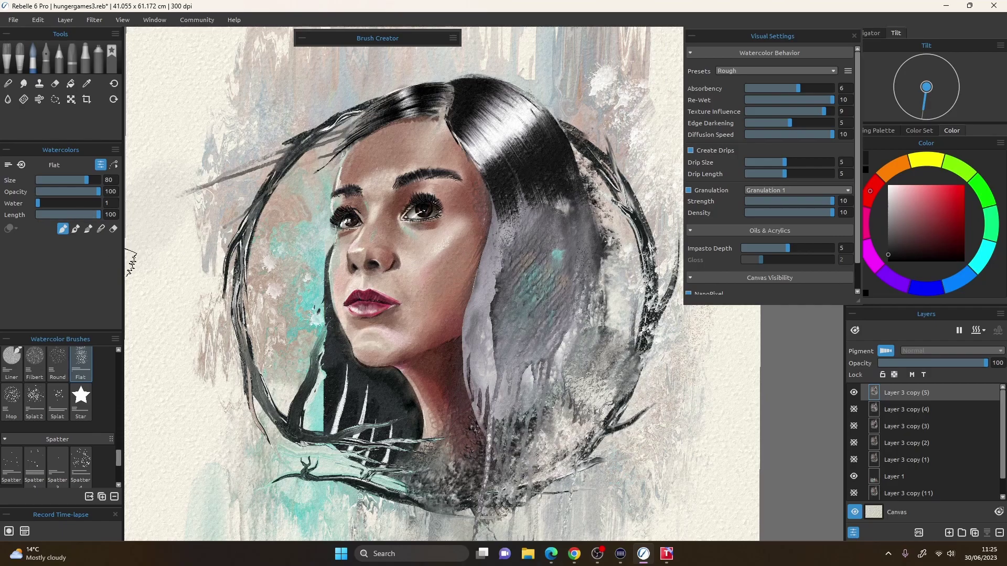
- Blend the glossy hair highlight with the Flat brush at Opacity 30, sampling the highlight's white and the neighboring dark tones
{"action": "left_click", "coordinate": [492, 140], "text": "alt"}
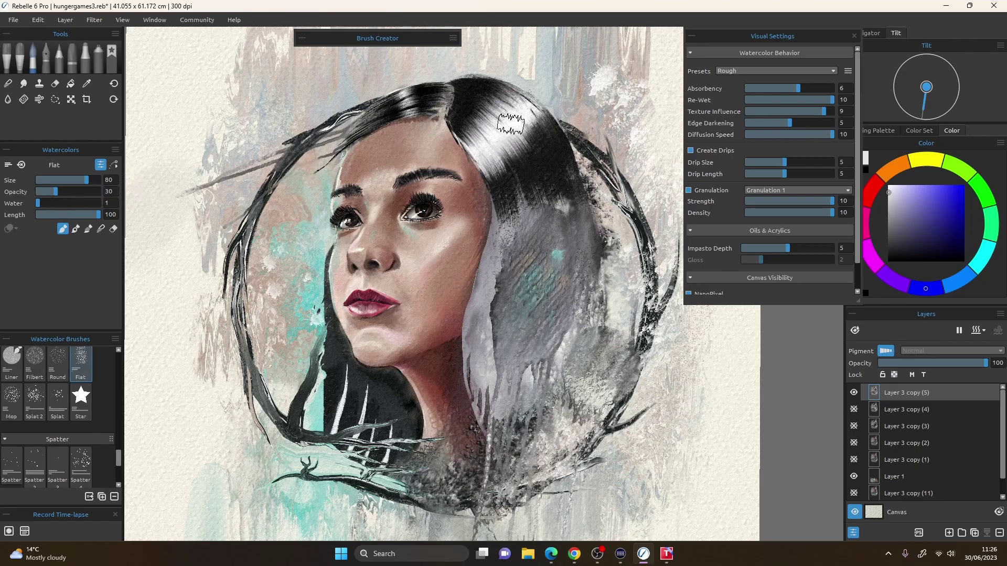
{"action": "left_click", "coordinate": [541, 168], "text": "alt"}
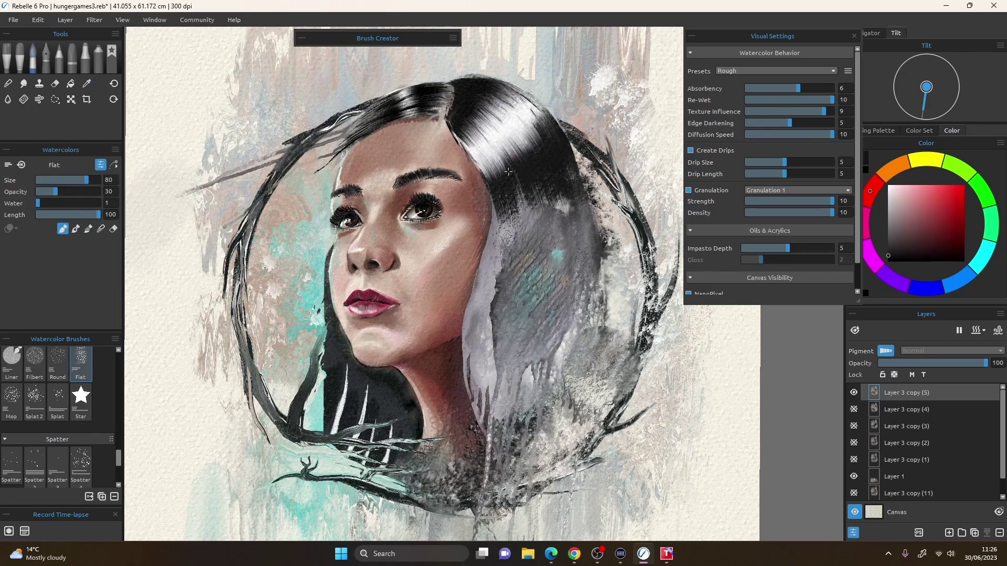
{"action": "left_click_drag", "start_coordinate": [523, 149], "coordinate": [525, 130]}
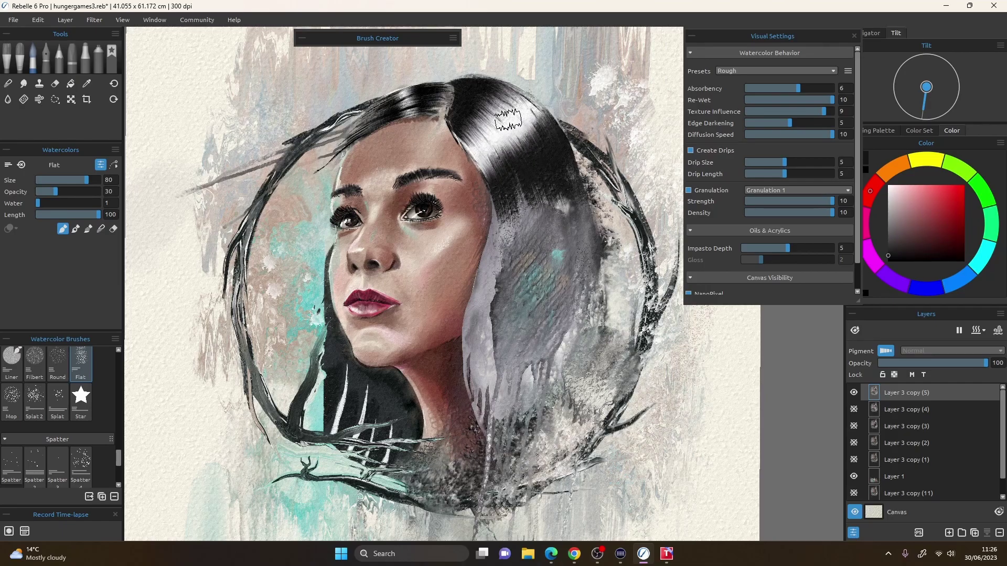
{"action": "left_click", "coordinate": [533, 161], "text": "alt"}
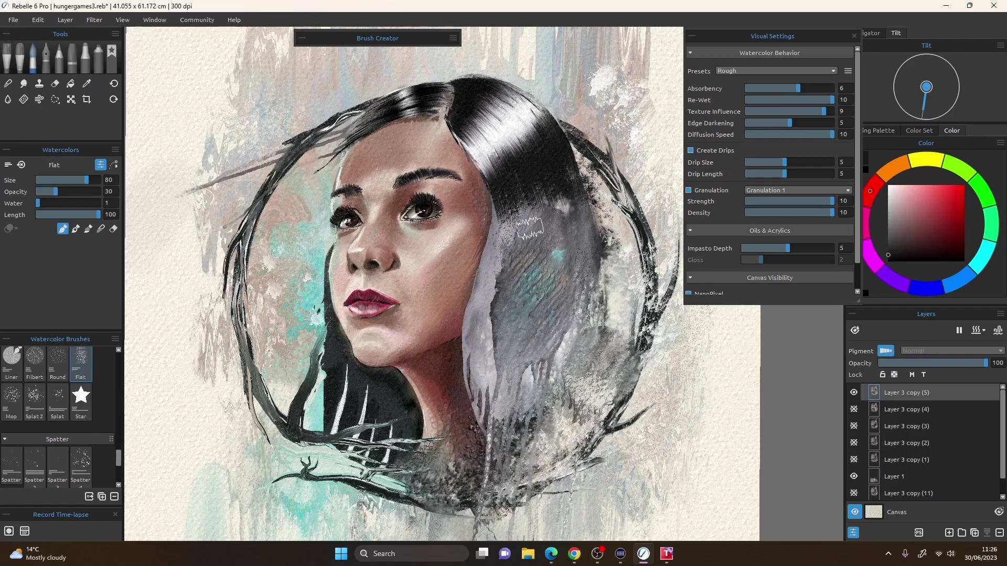